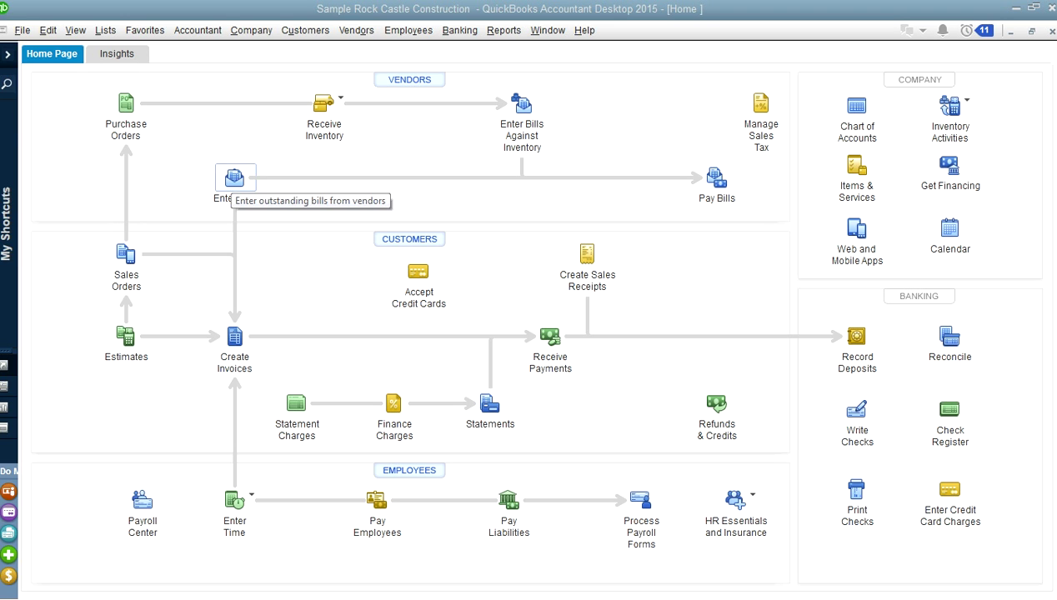
Open the vendor bill entry form, look at its Credit version and set it back to Bill.
{"action": "left_click", "coordinate": [235, 178]}
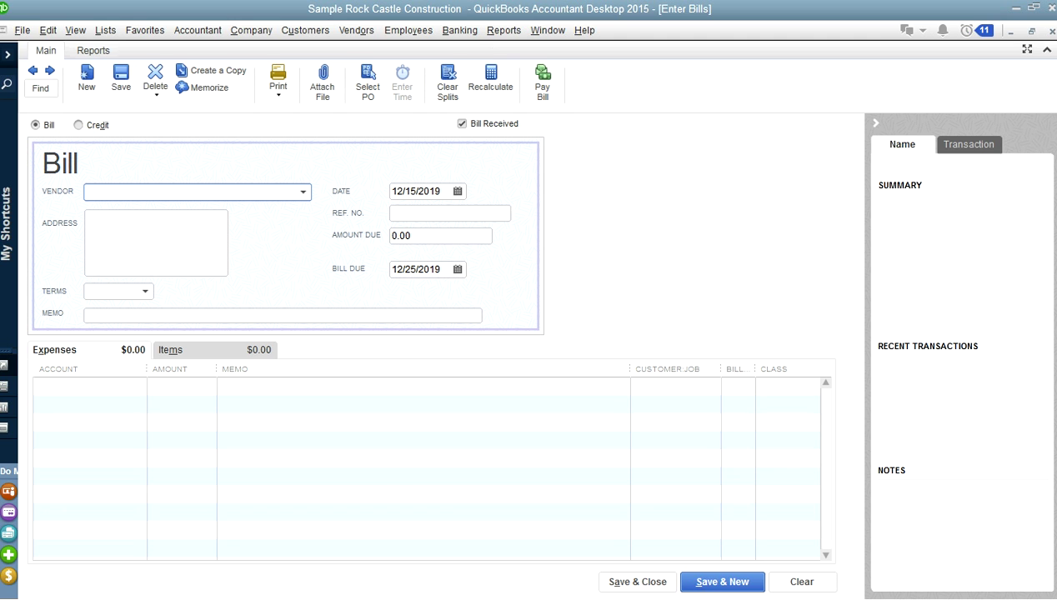
{"action": "left_click", "coordinate": [79, 125]}
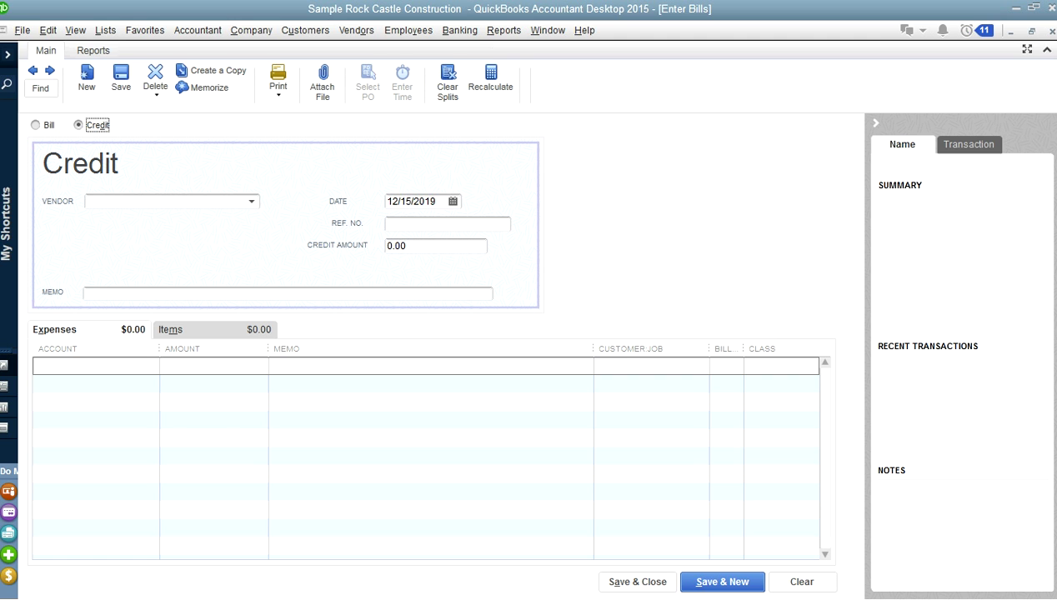
{"action": "left_click", "coordinate": [36, 125]}
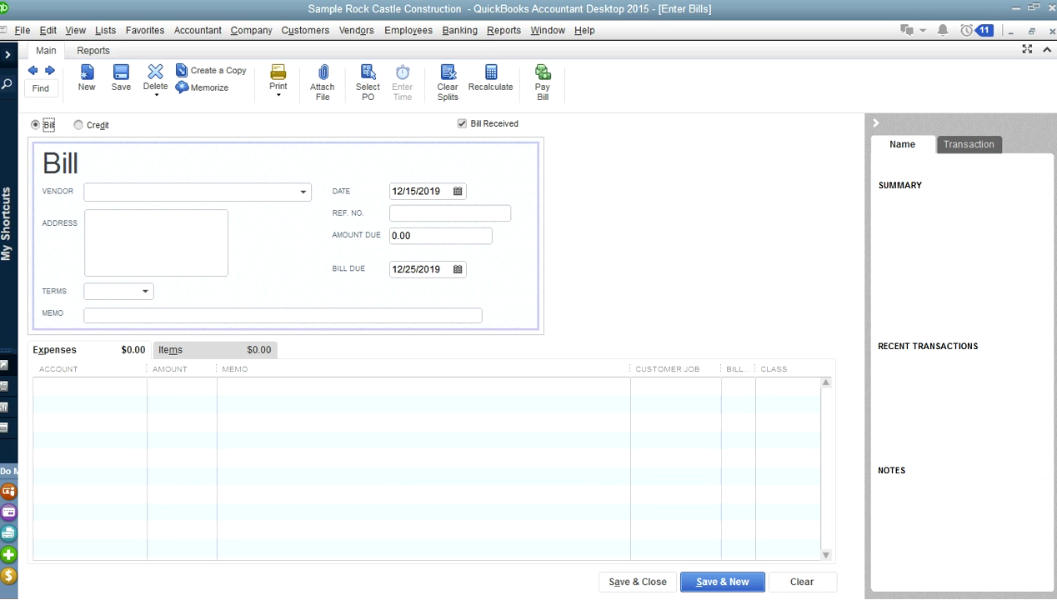
{"action": "key", "text": "alt+r"}
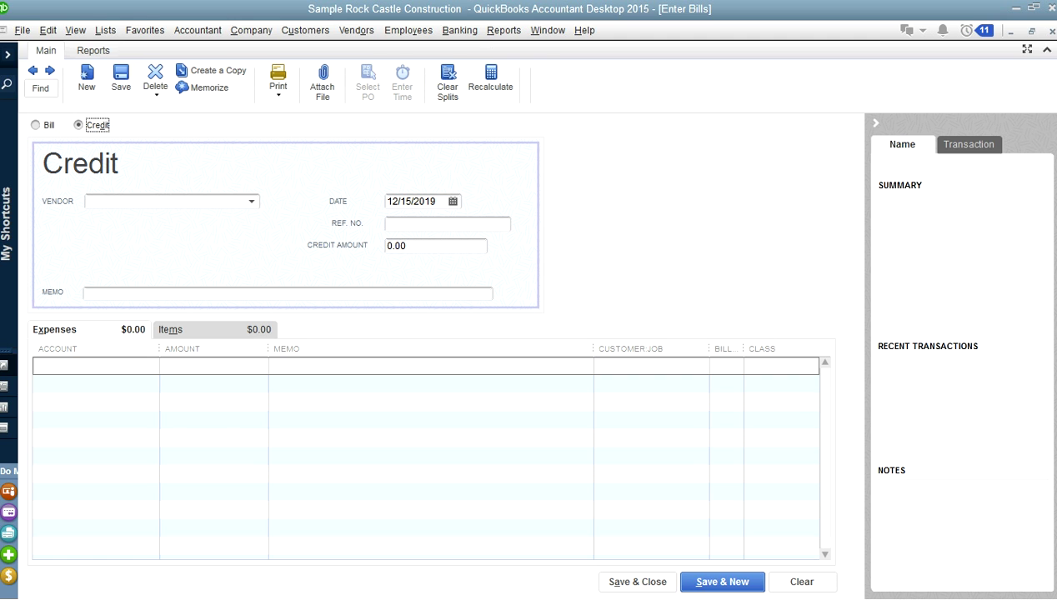
{"action": "left_click", "coordinate": [36, 125]}
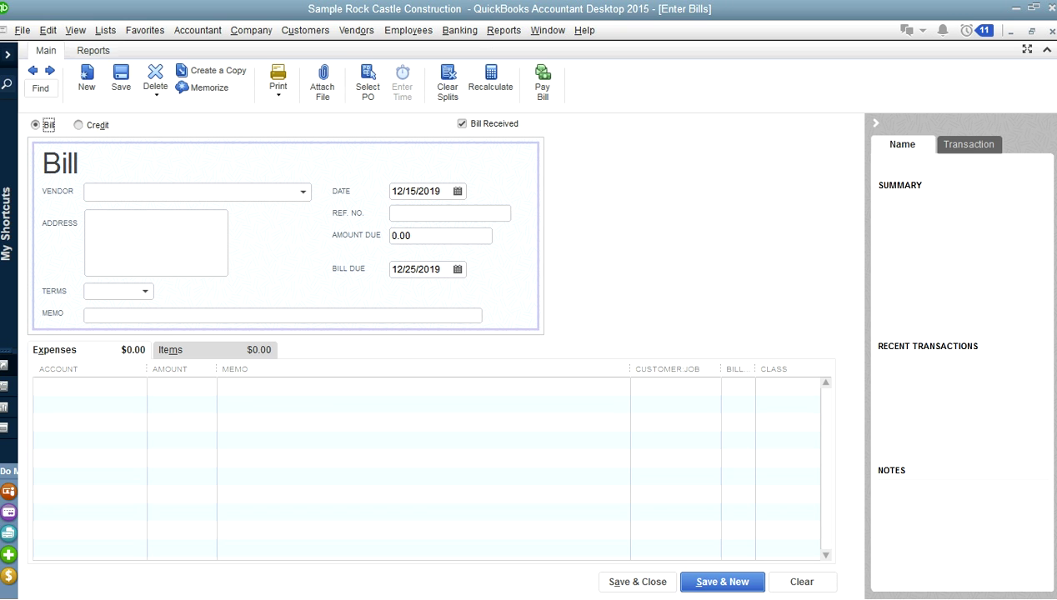
Choose A Cheung Limited as the bill's vendor and decline receiving against its open purchase orders.
{"action": "left_click", "coordinate": [87, 191]}
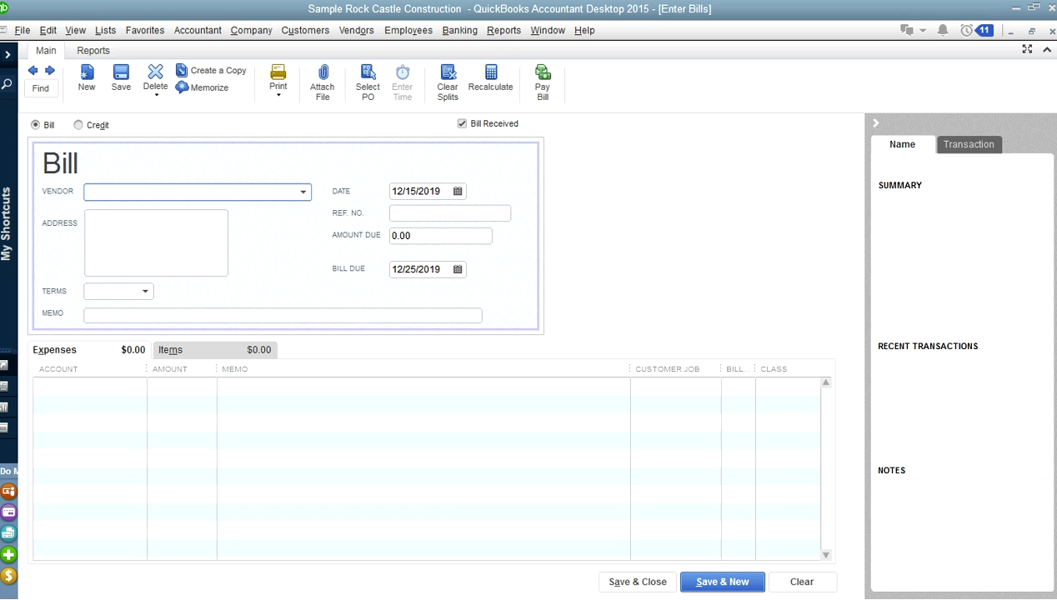
{"action": "key", "text": "alt+Down"}
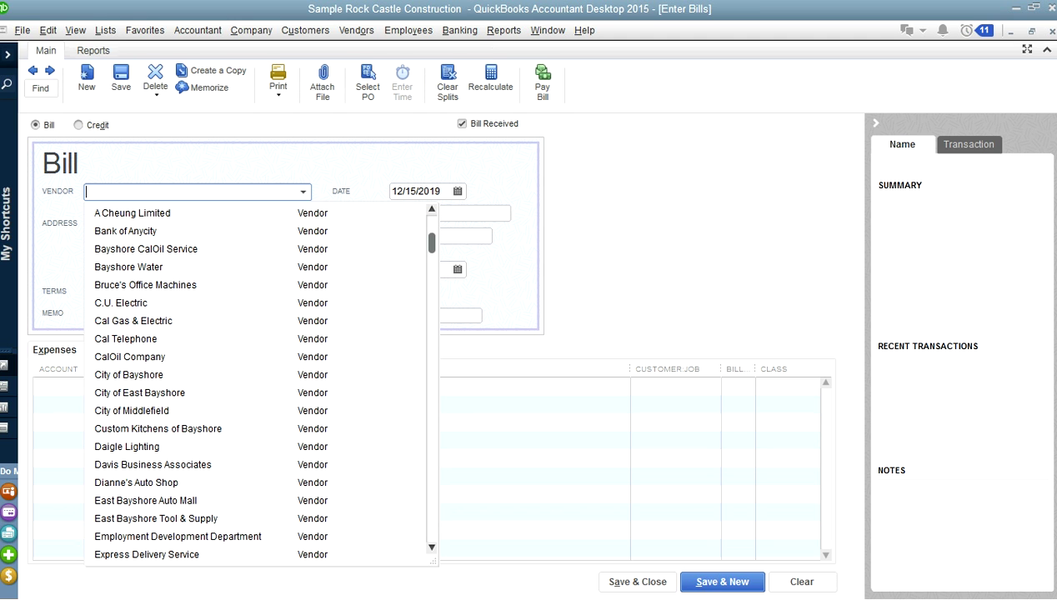
{"action": "key", "text": "Down"}
{"action": "key", "text": "Return"}
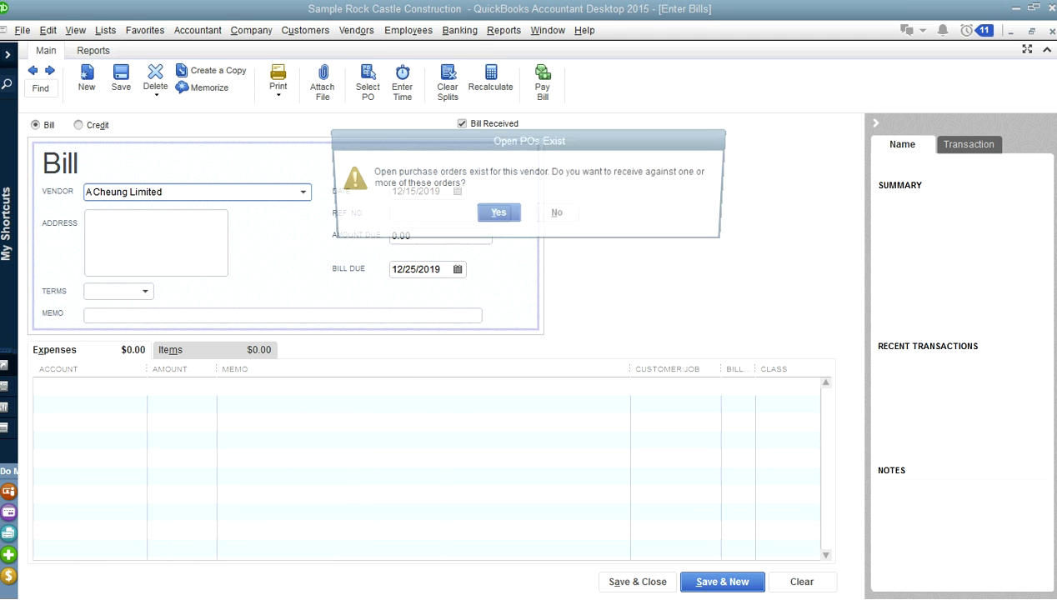
{"action": "key", "text": "n"}
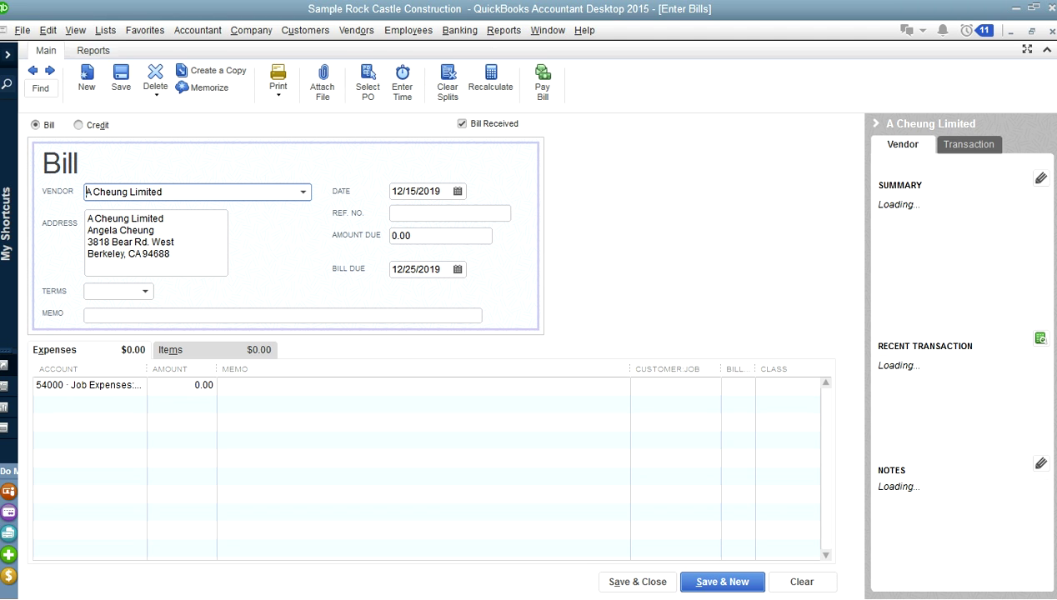
Review the payment, tax and account prefill settings in A Cheung Limited's vendor record and close it without saving.
{"action": "left_click", "coordinate": [356, 30]}
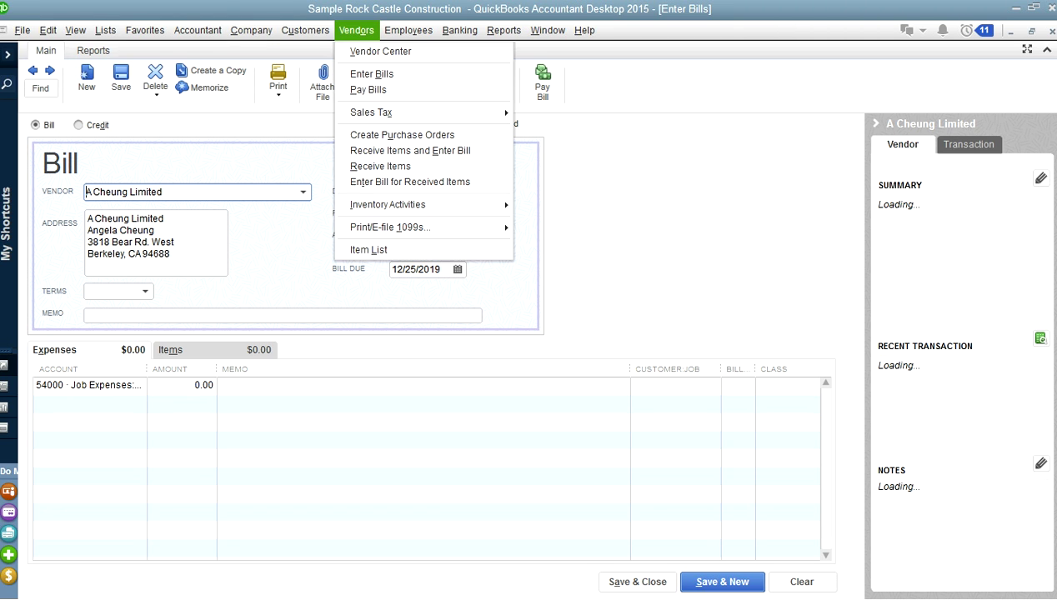
{"action": "left_click", "coordinate": [380, 51]}
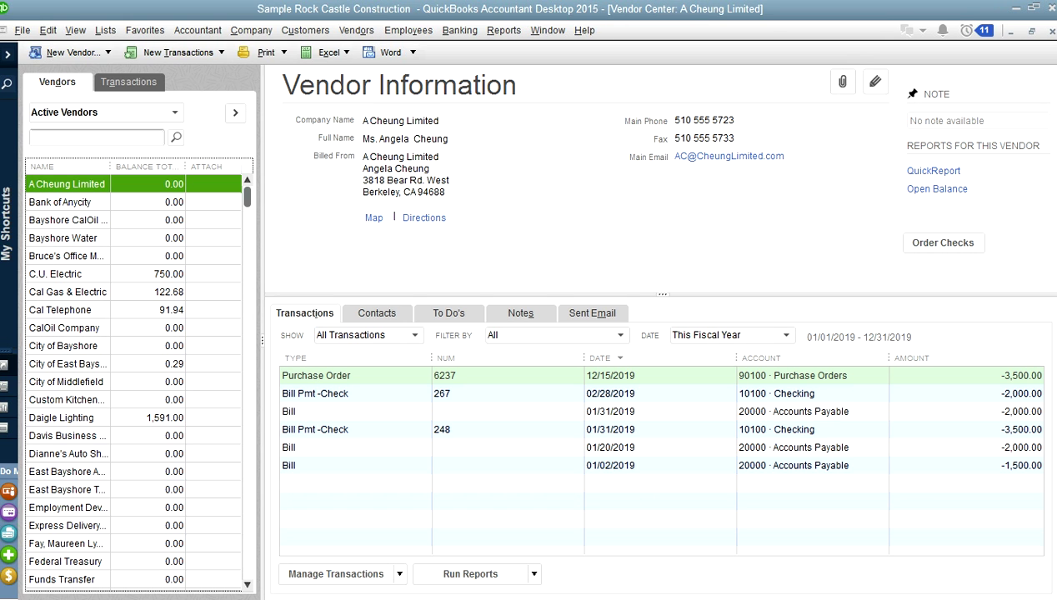
{"action": "left_click", "coordinate": [876, 81]}
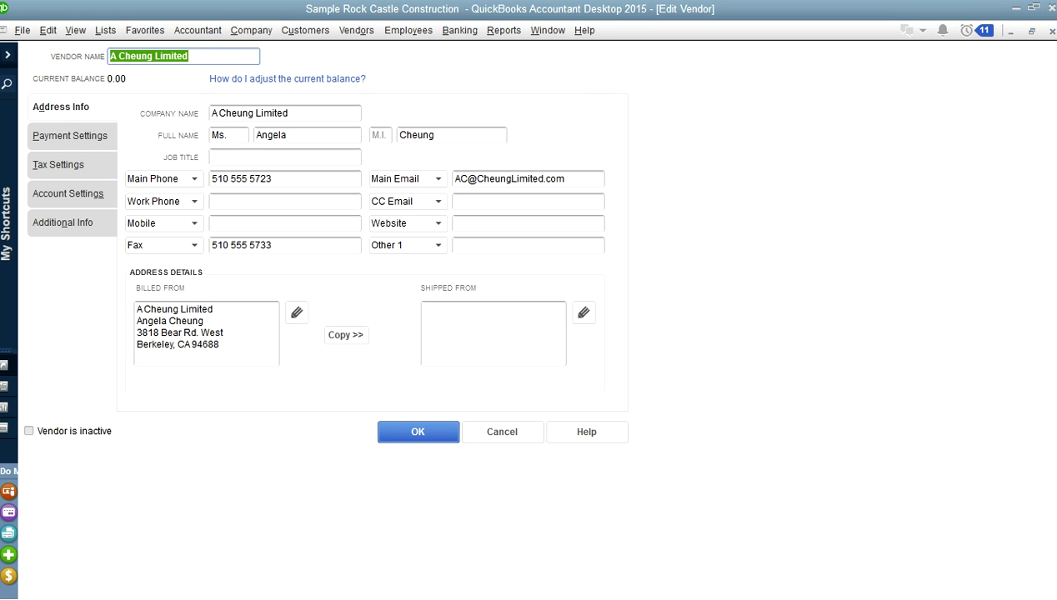
{"action": "key", "text": "alt+p"}
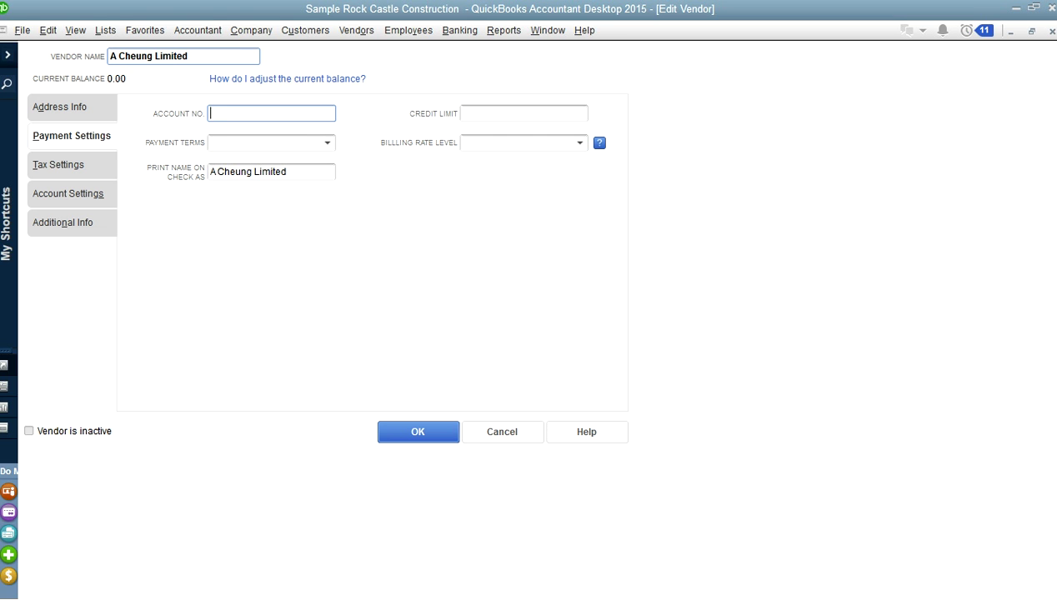
{"action": "key", "text": "alt+t"}
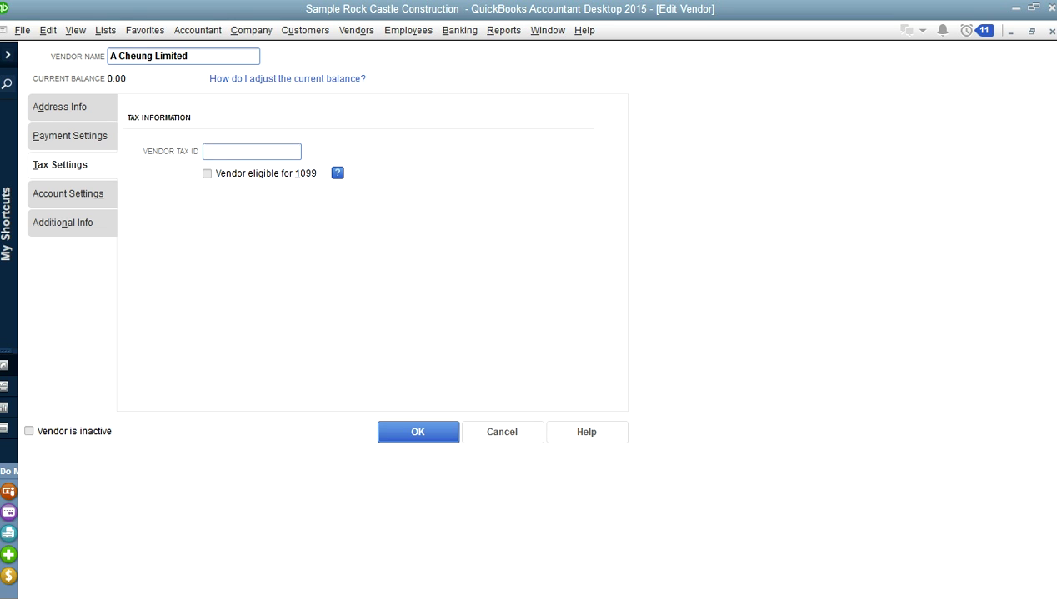
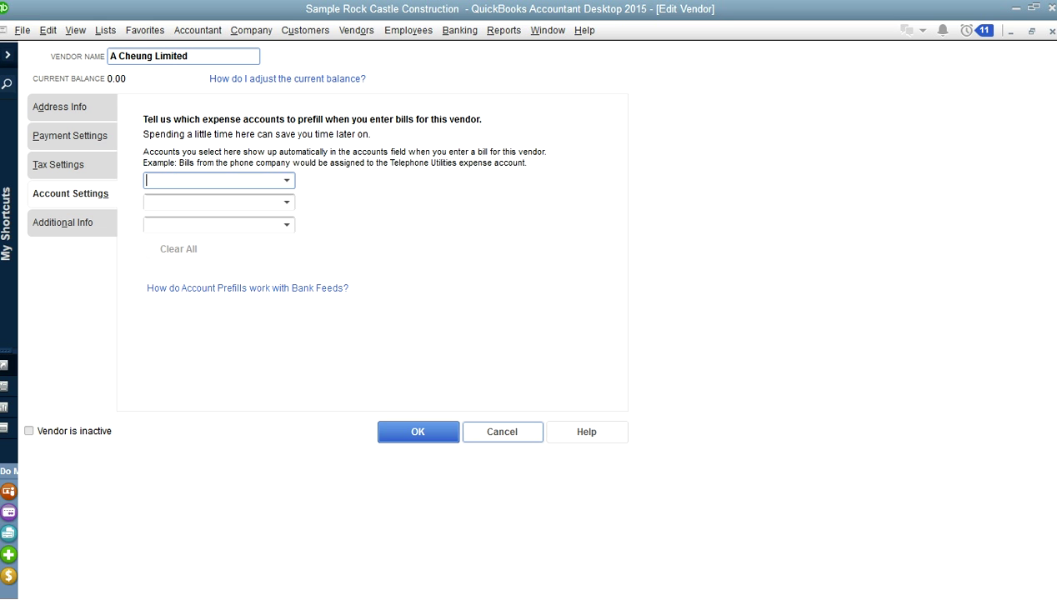
{"action": "left_click", "coordinate": [502, 431]}
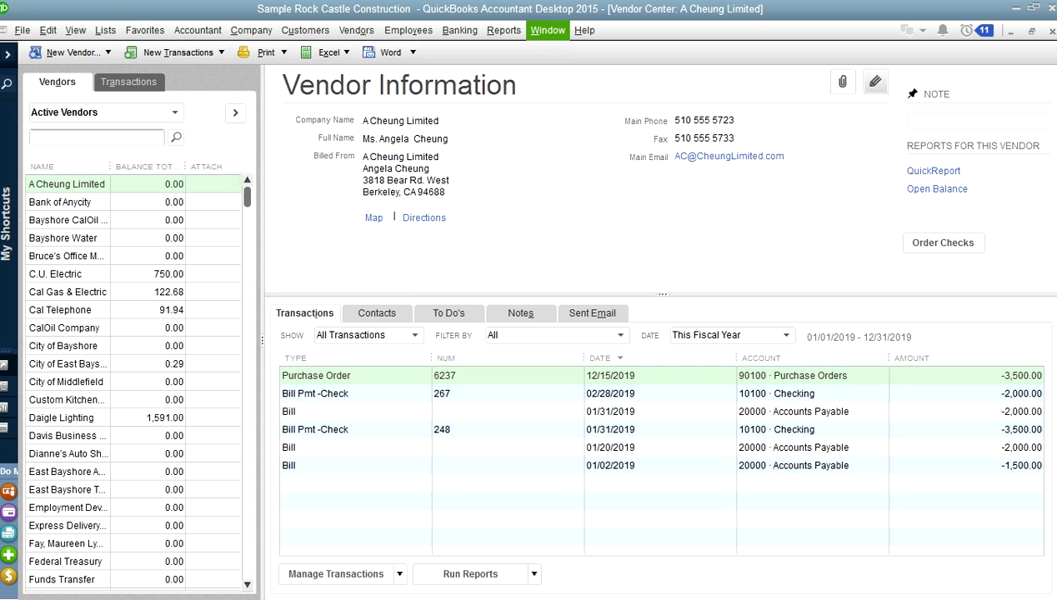
Return to the open bill and widen the Account column of its expense lines.
{"action": "left_click", "coordinate": [547, 30]}
{"action": "left_click", "coordinate": [567, 158]}
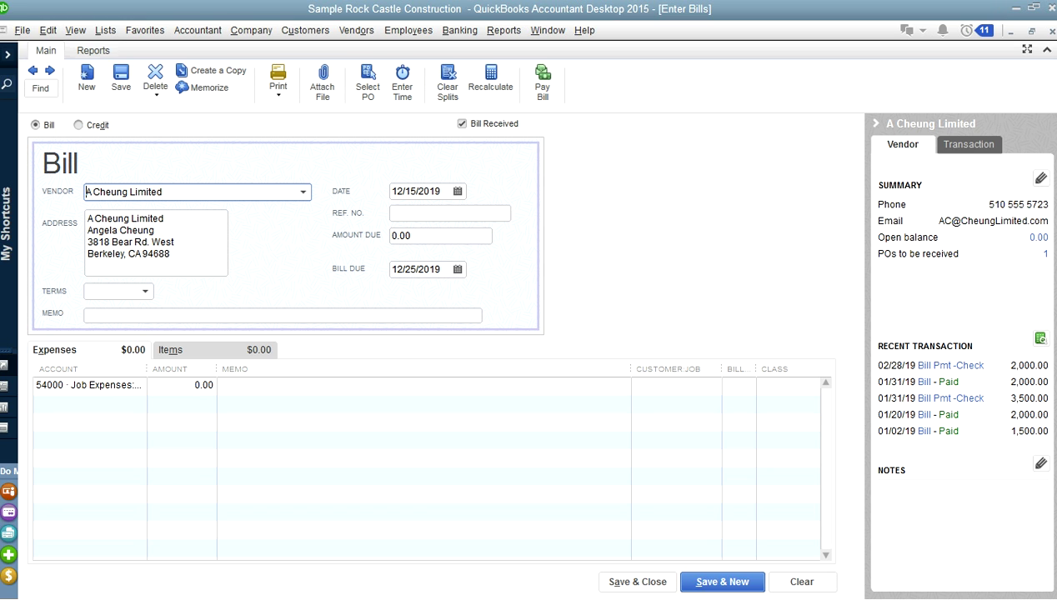
{"action": "left_click_drag", "start_coordinate": [148, 368], "coordinate": [270, 368]}
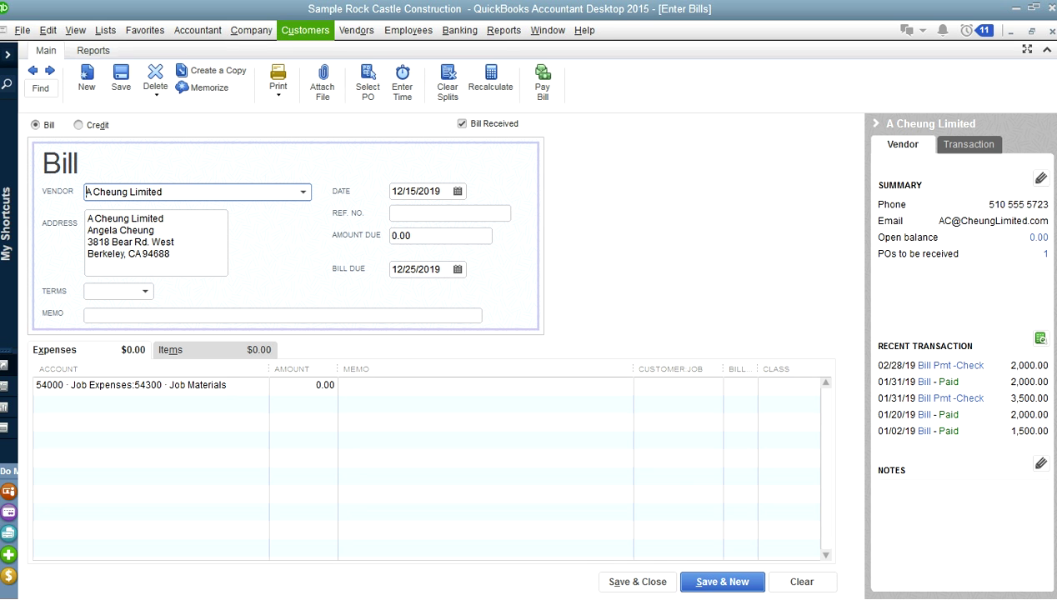
Edit A Cheung Limited's vendor record and set its first prefill expense account to 54300 · Job Materials.
{"action": "left_click", "coordinate": [357, 30]}
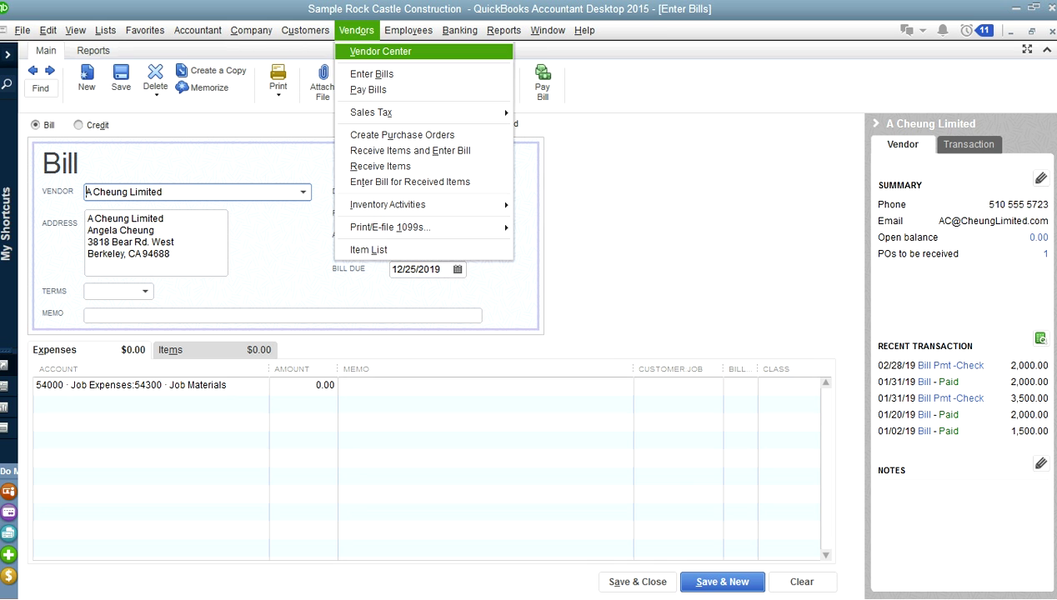
{"action": "key", "text": "Return"}
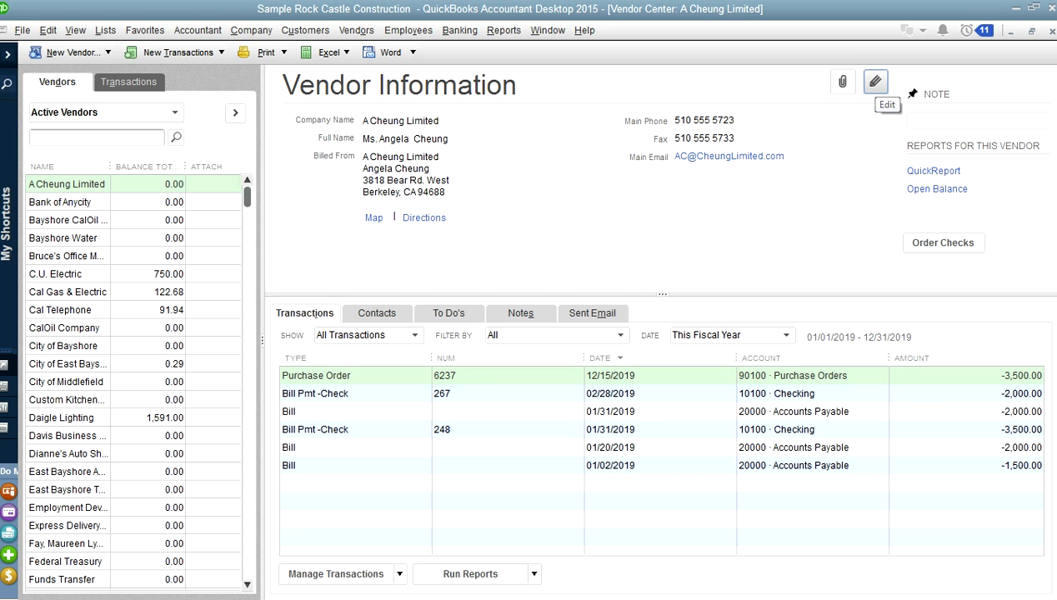
{"action": "left_click", "coordinate": [874, 81]}
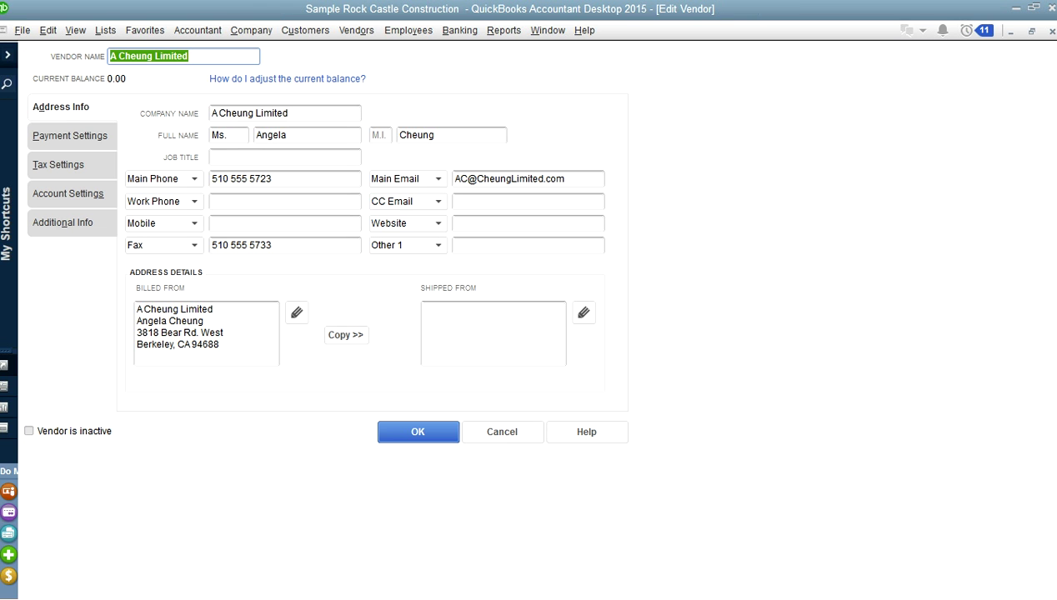
{"action": "key", "text": "alt+s"}
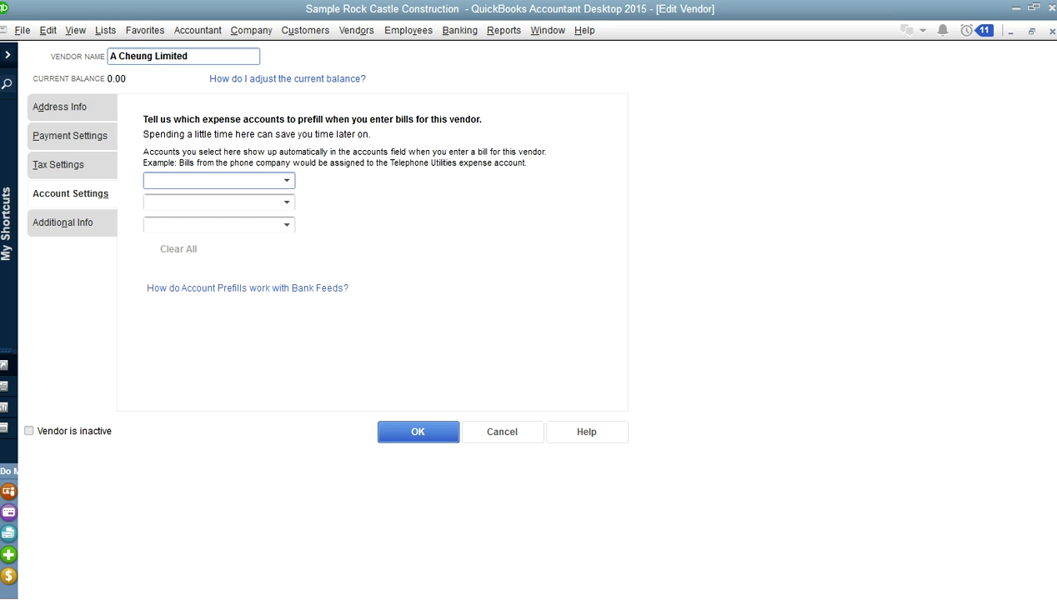
{"action": "key", "text": "alt+Down"}
{"action": "scroll", "coordinate": [350, 371], "scroll_direction": "up", "scroll_amount": 2}
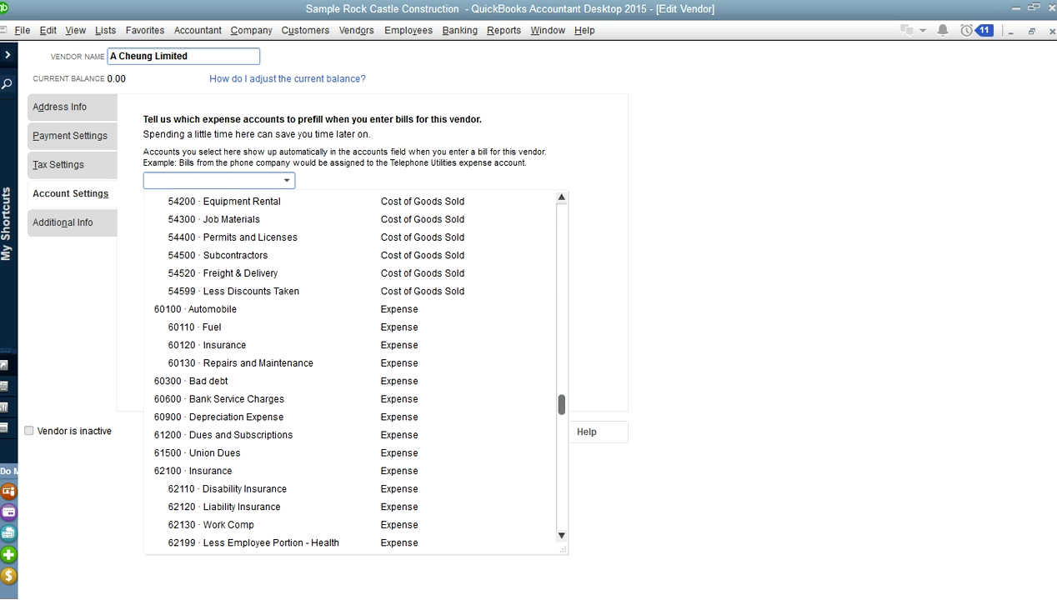
{"action": "scroll", "coordinate": [350, 371], "scroll_direction": "up", "scroll_amount": 1}
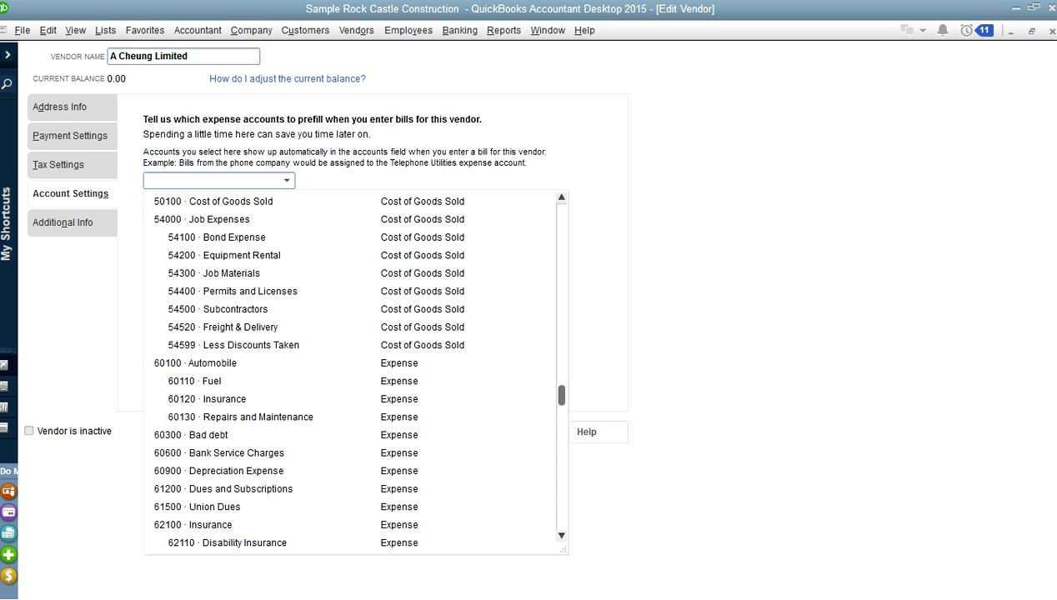
{"action": "left_click", "coordinate": [213, 273]}
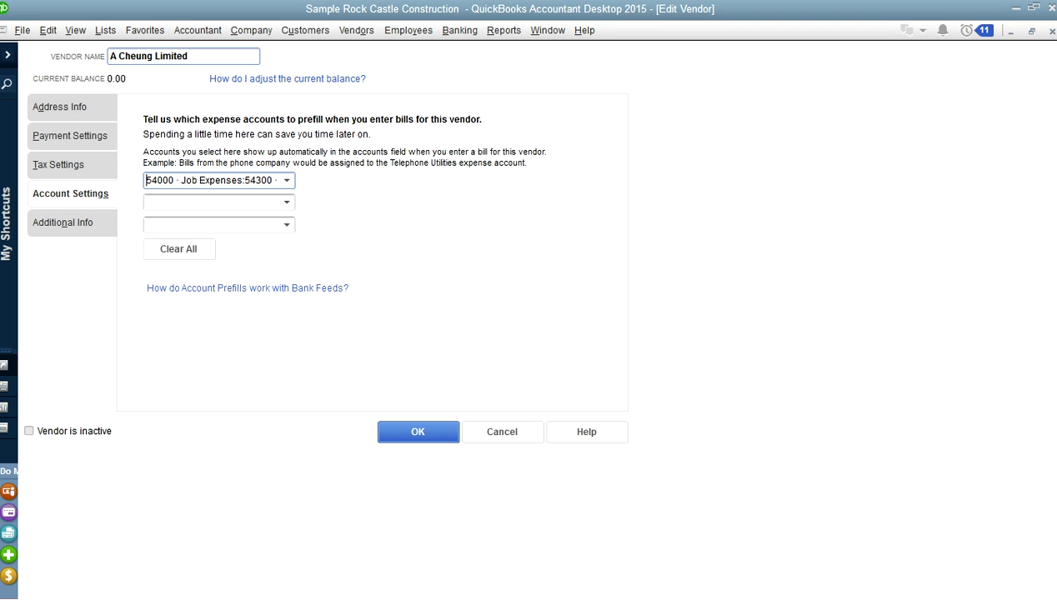
Set the vendor's second prefill expense account to 54200 · Equipment Rental.
{"action": "left_click", "coordinate": [286, 203]}
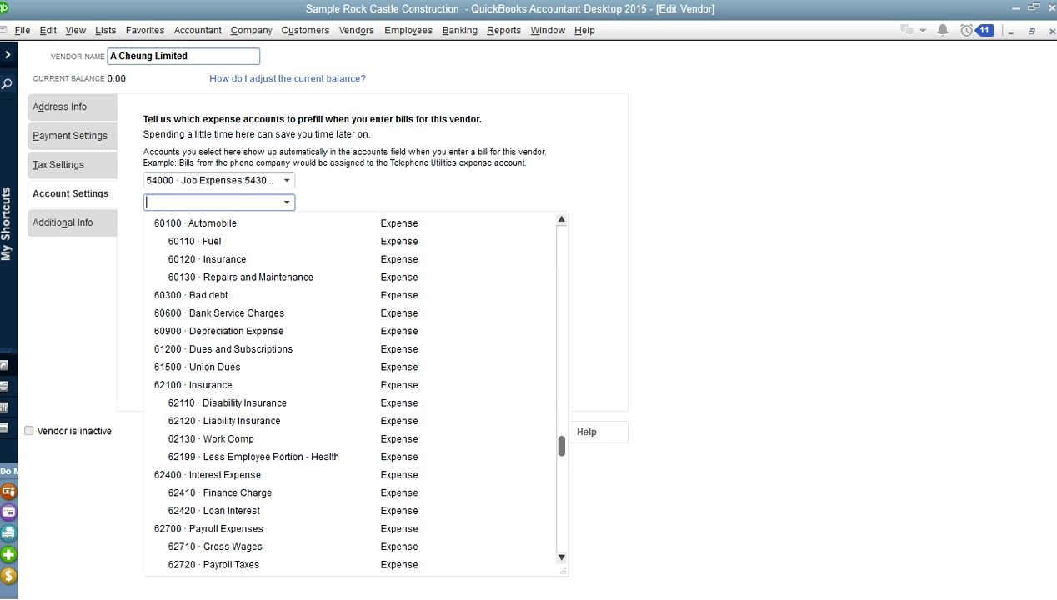
{"action": "scroll", "coordinate": [356, 394], "scroll_direction": "up", "scroll_amount": 2}
{"action": "scroll", "coordinate": [350, 392], "scroll_direction": "up", "scroll_amount": 5}
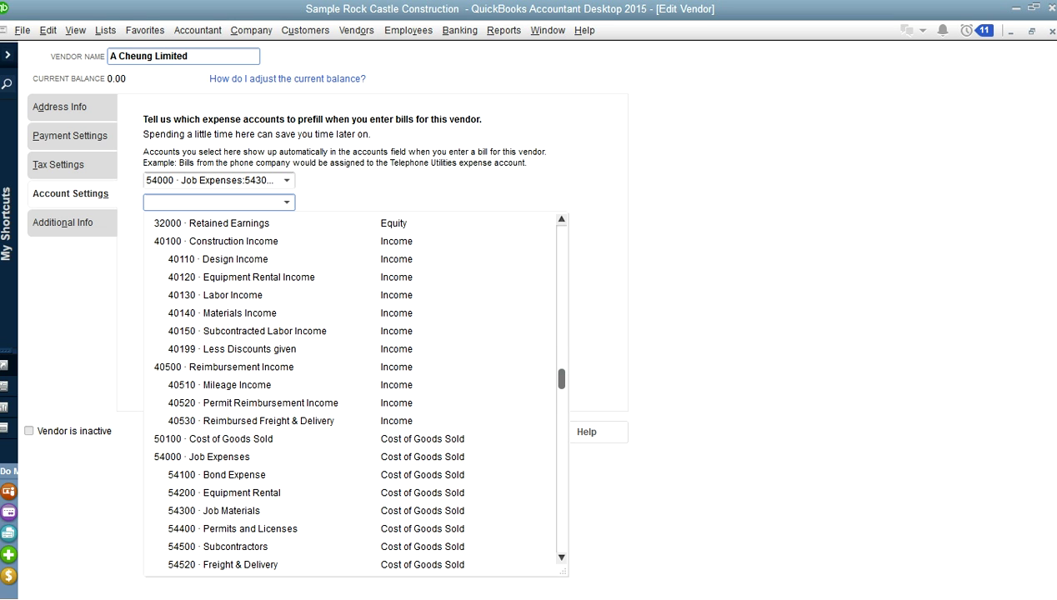
{"action": "scroll", "coordinate": [351, 392], "scroll_direction": "down", "scroll_amount": 1}
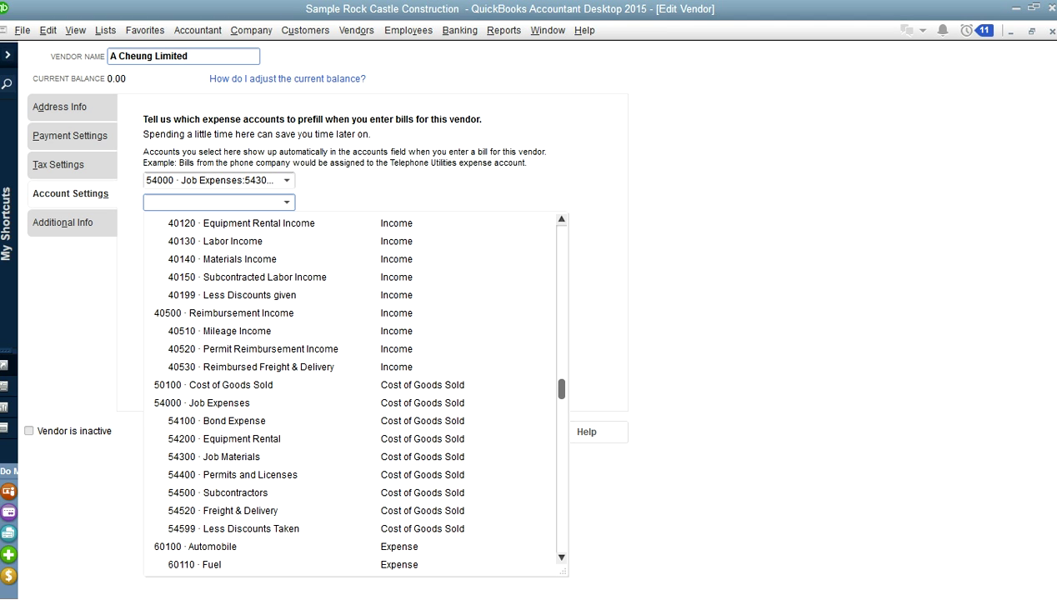
{"action": "scroll", "coordinate": [350, 392], "scroll_direction": "down", "scroll_amount": 1}
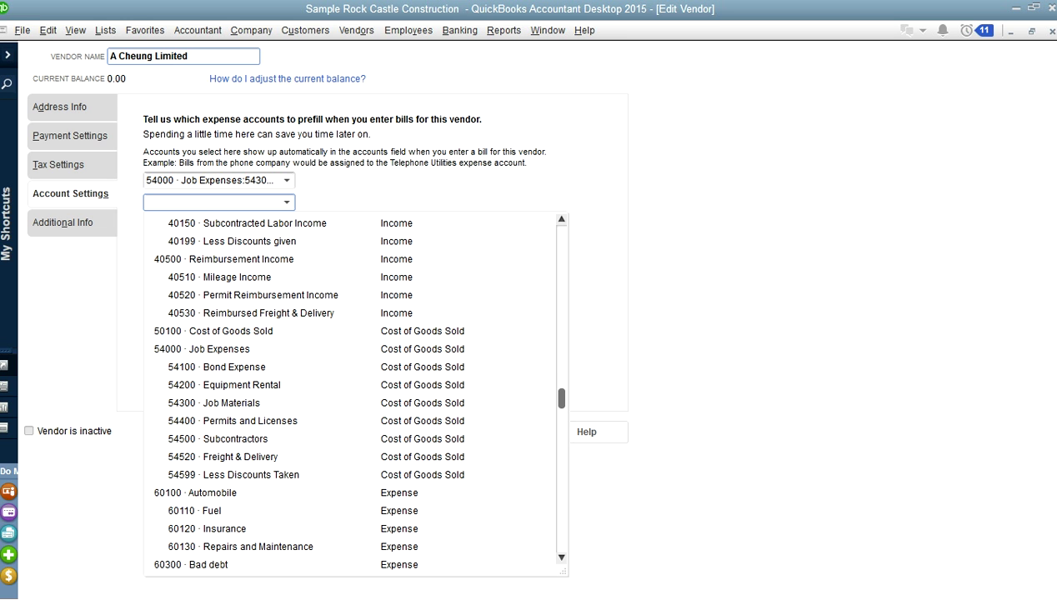
{"action": "scroll", "coordinate": [350, 392], "scroll_direction": "down", "scroll_amount": 1}
{"action": "scroll", "coordinate": [350, 391], "scroll_direction": "up", "scroll_amount": 8}
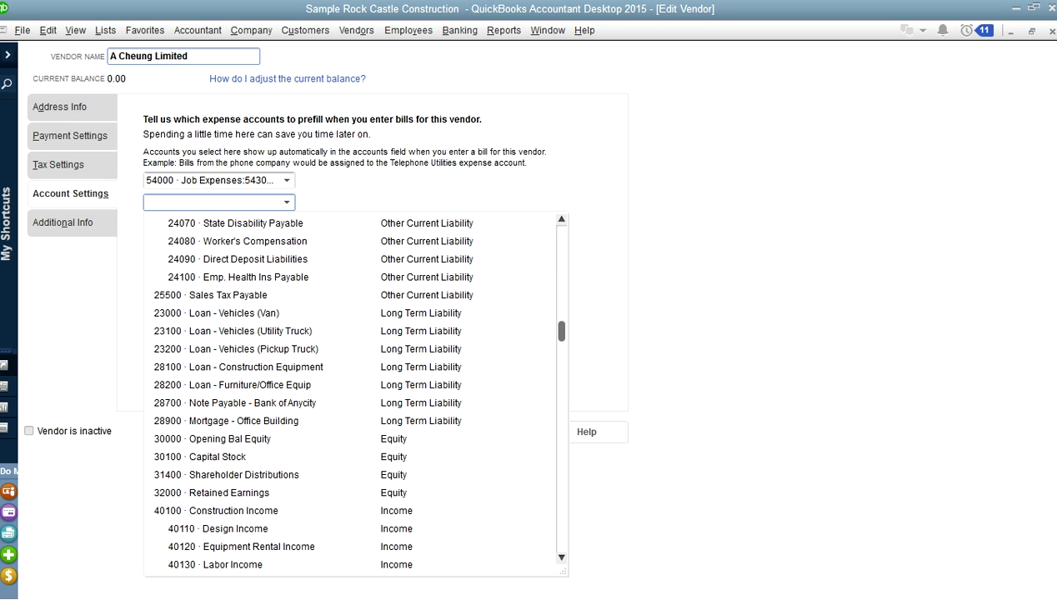
{"action": "scroll", "coordinate": [350, 391], "scroll_direction": "down", "scroll_amount": 2}
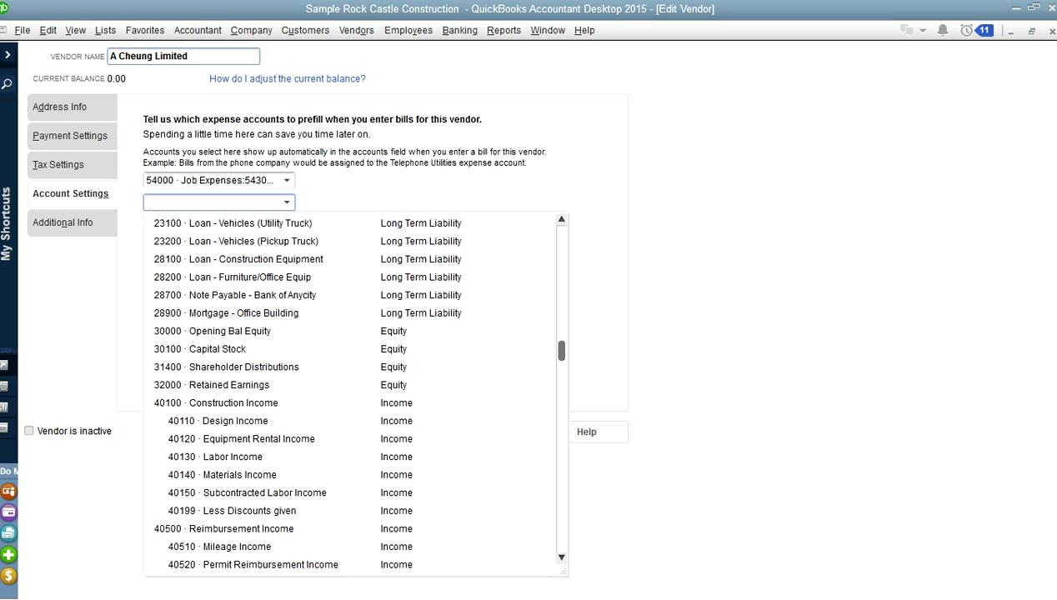
{"action": "scroll", "coordinate": [350, 392], "scroll_direction": "down", "scroll_amount": 5}
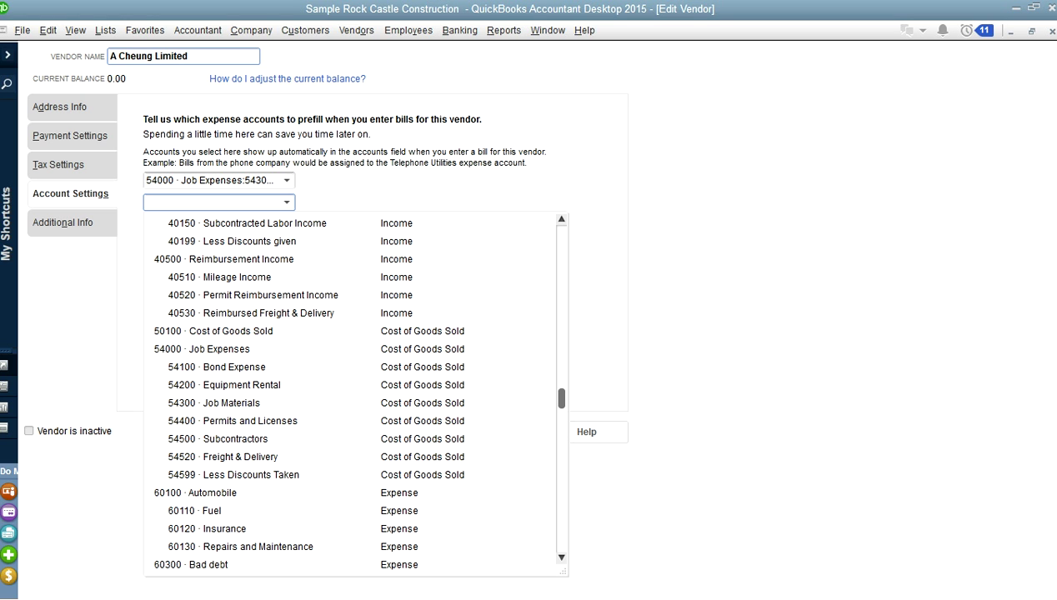
{"action": "left_click", "coordinate": [224, 385]}
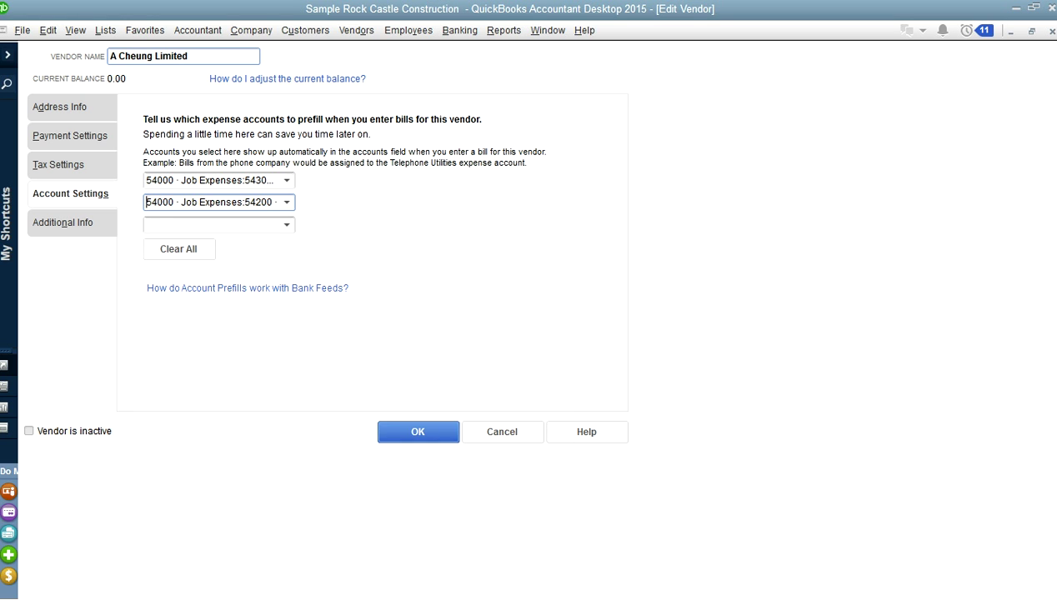
Save the vendor's account settings and return to the open A Cheung Limited bill.
{"action": "left_click", "coordinate": [418, 432]}
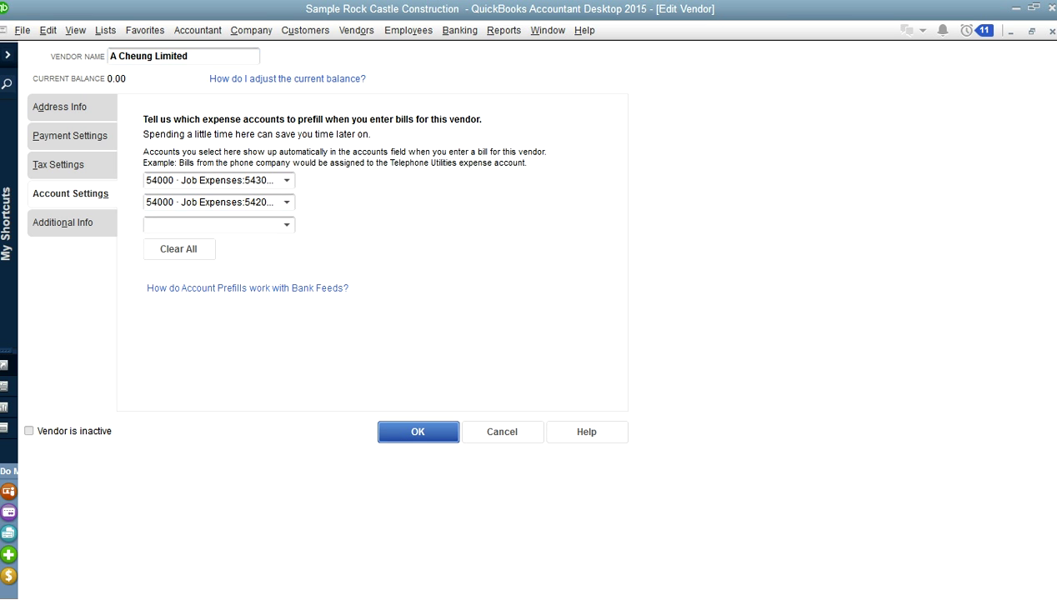
{"action": "key", "text": "Return"}
{"action": "left_click", "coordinate": [547, 30]}
{"action": "key", "text": "Return"}
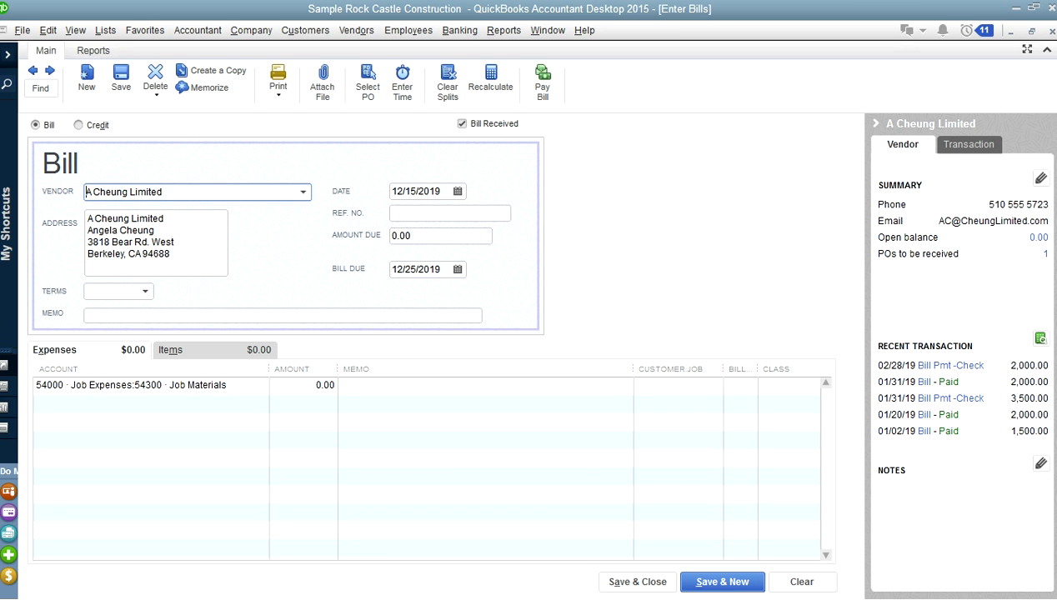
Close the open A Cheung Limited bill without saving it and go back to the Home page.
{"action": "key", "text": "Escape"}
{"action": "key", "text": "Tab"}
{"action": "key", "text": "Return"}
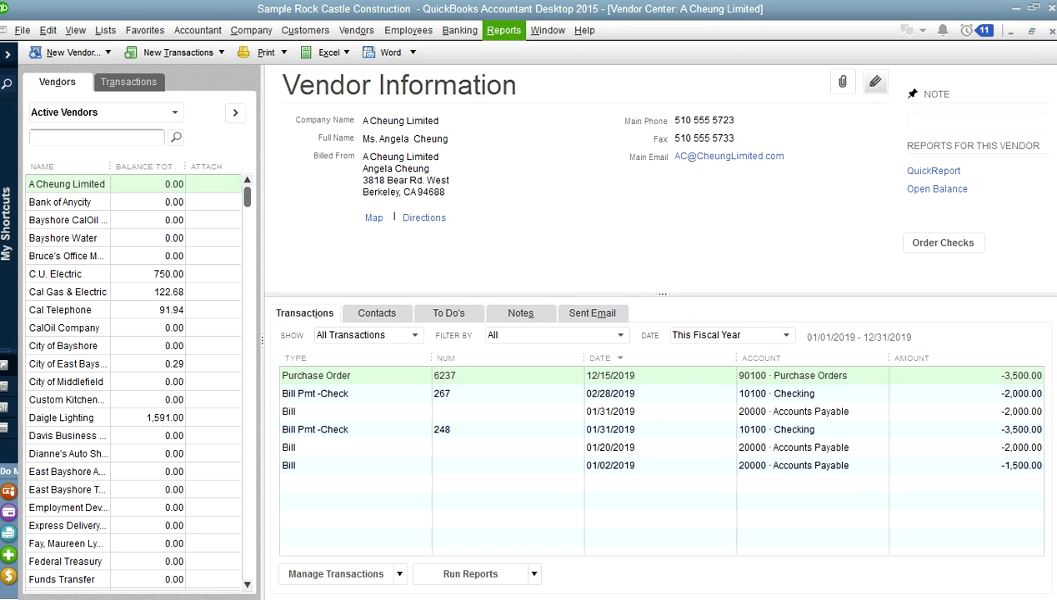
{"action": "left_click", "coordinate": [548, 30]}
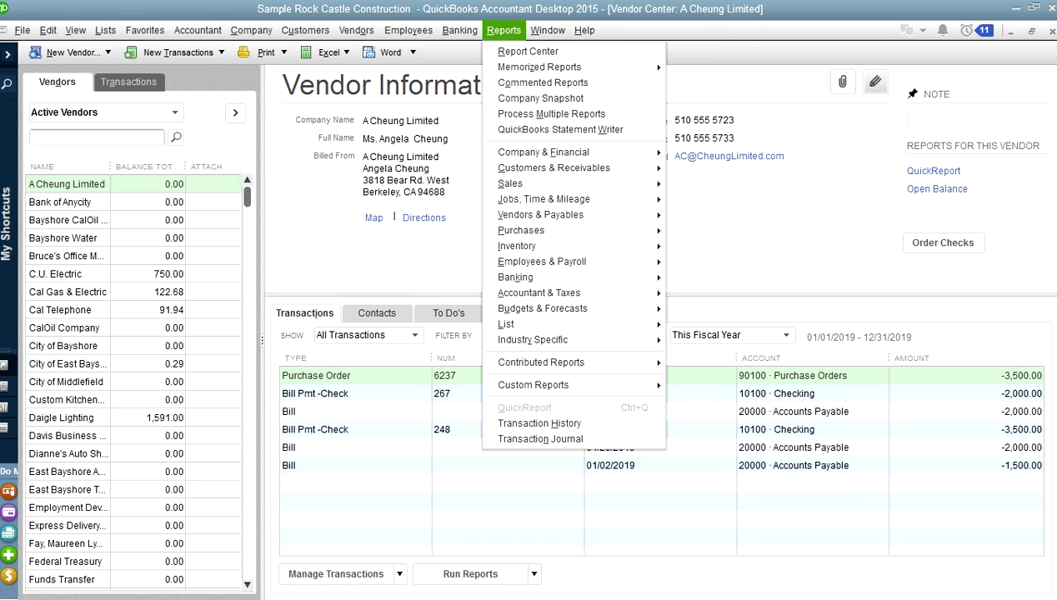
{"action": "left_click", "coordinate": [561, 121]}
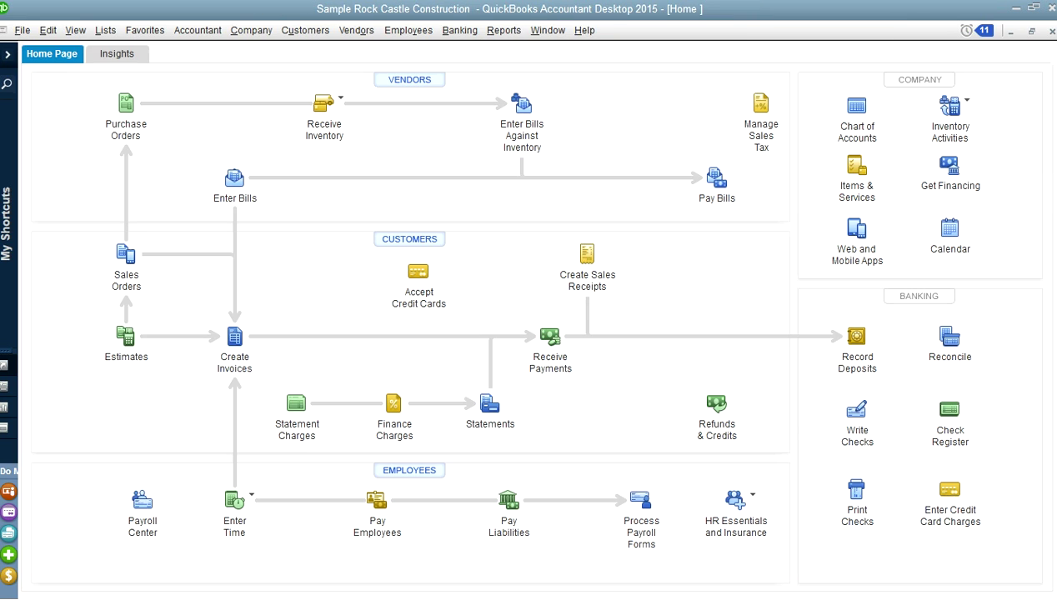
Start a new bill for vendor A Cheung Limited, declining to receive against its open purchase orders.
{"action": "left_click", "coordinate": [234, 177]}
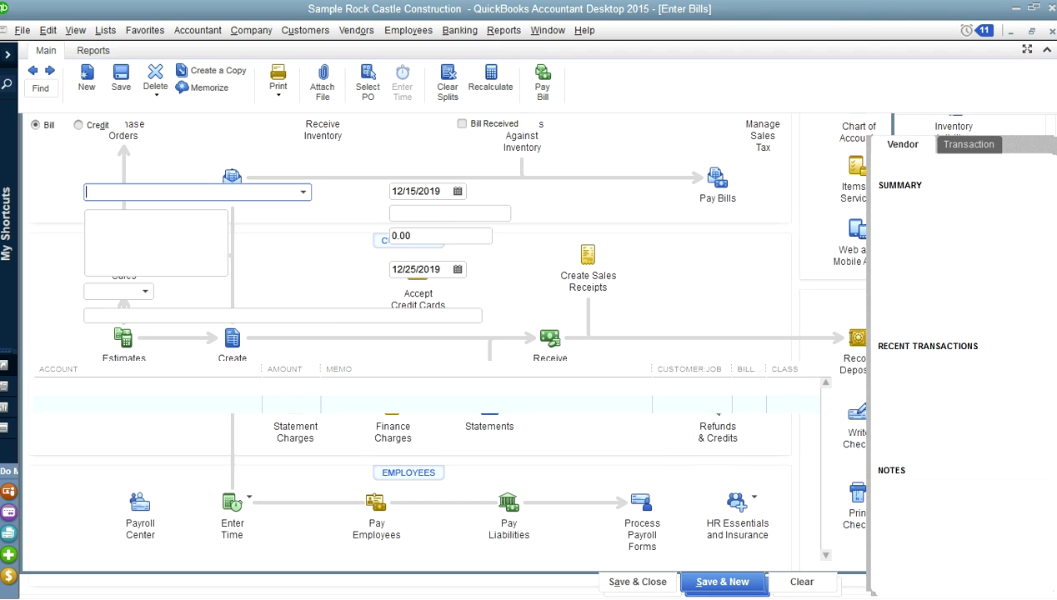
{"action": "left_click", "coordinate": [302, 192]}
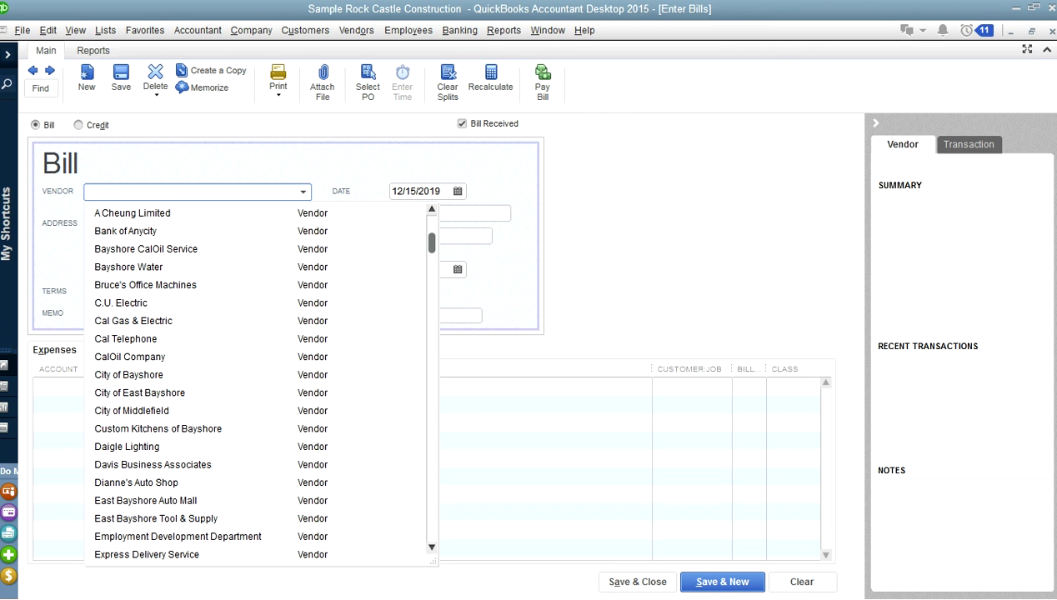
{"action": "left_click", "coordinate": [132, 213]}
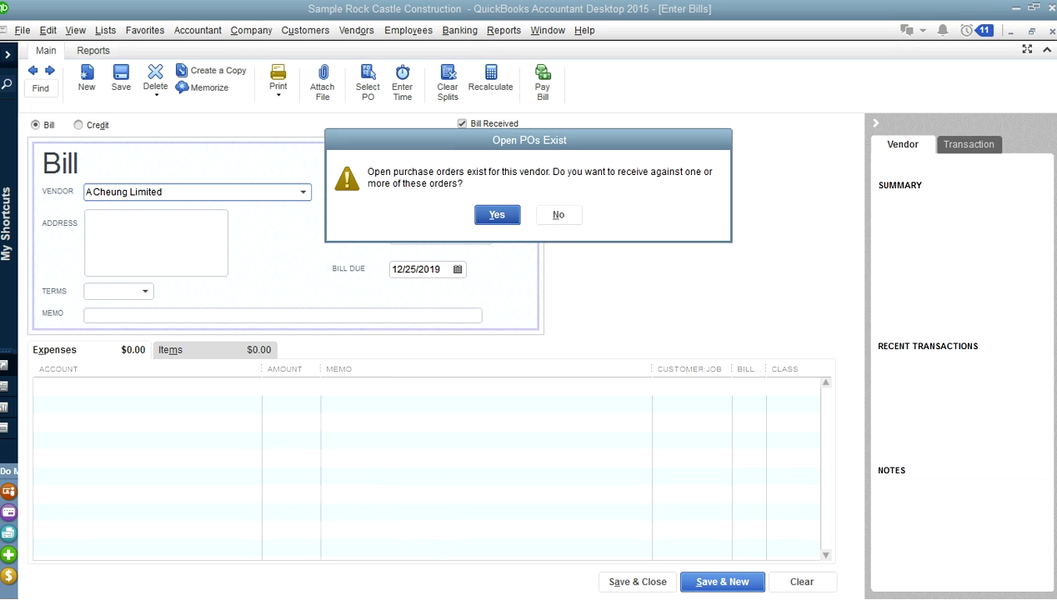
{"action": "key", "text": "Tab"}
{"action": "key", "text": "Return"}
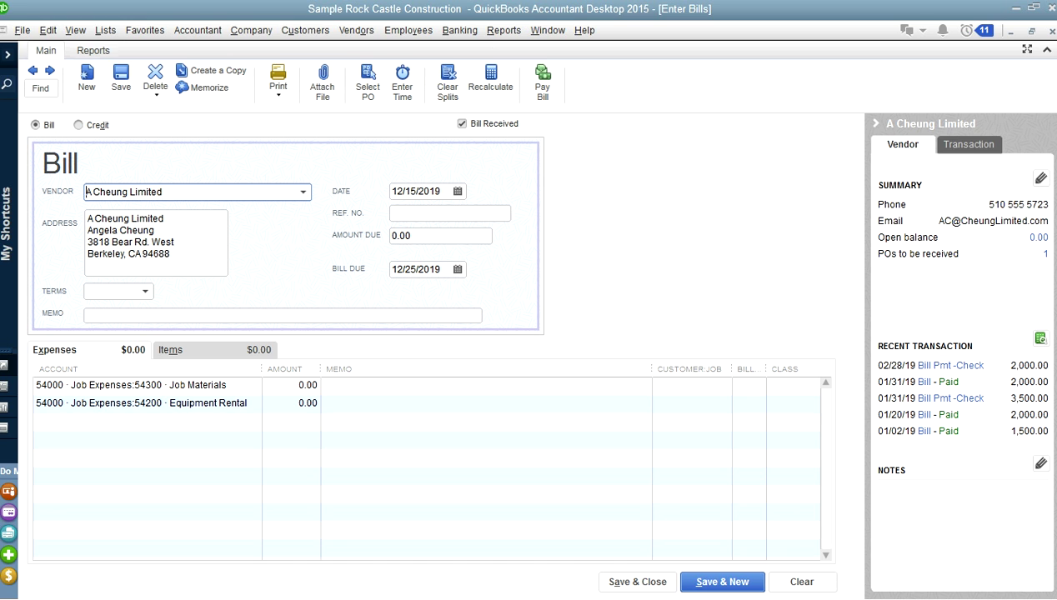
Keep the bill date at 12/15/2019, enter reference number 12345 and set the terms to Net 30.
{"action": "left_click", "coordinate": [457, 191]}
{"action": "key", "text": "Escape"}
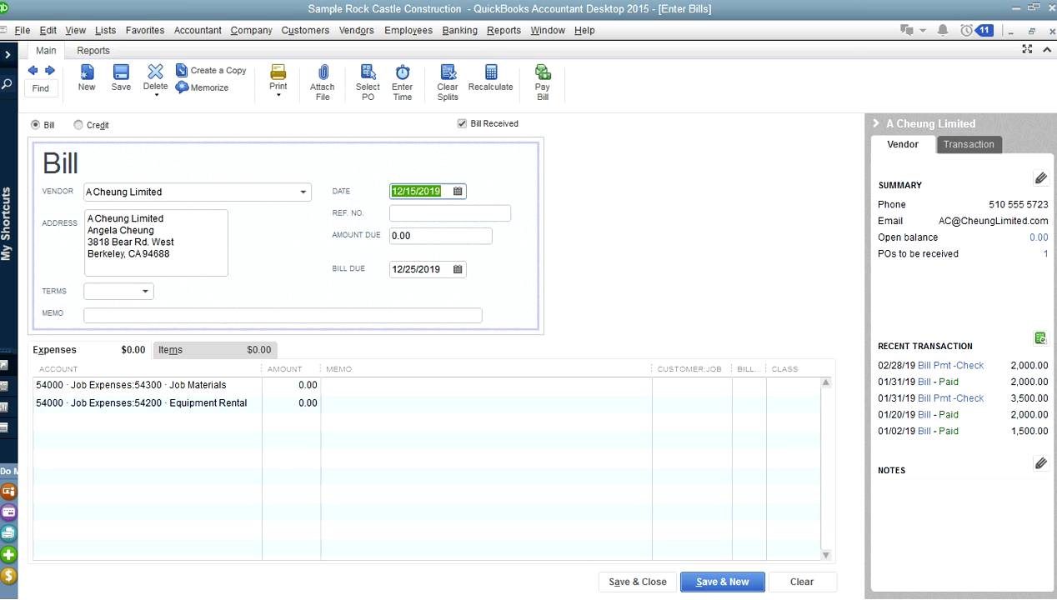
{"action": "left_click", "coordinate": [420, 191]}
{"action": "left_click", "coordinate": [391, 213]}
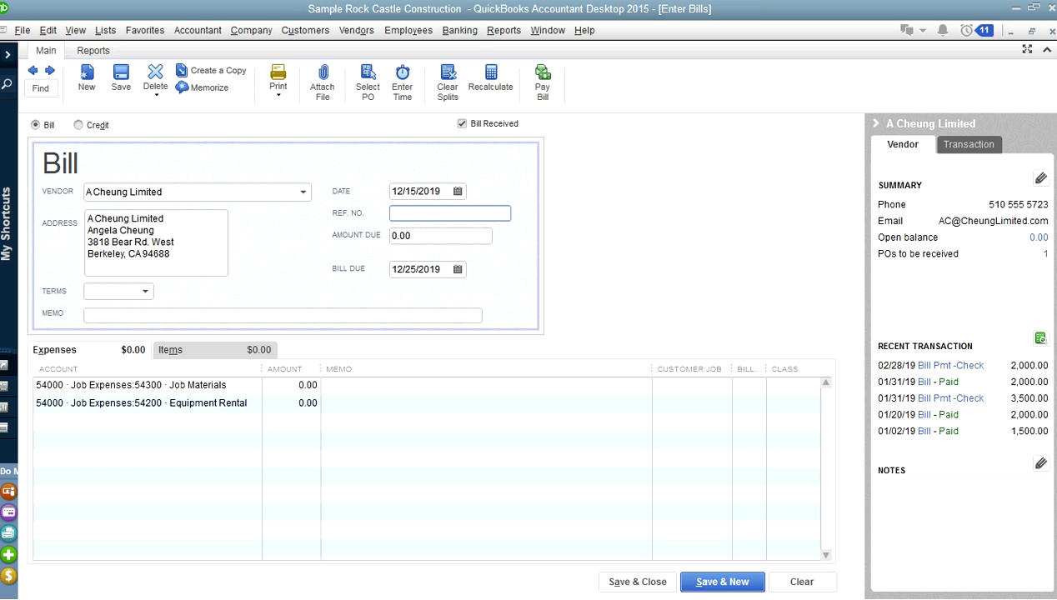
{"action": "type", "text": "12345"}
{"action": "left_click", "coordinate": [145, 291]}
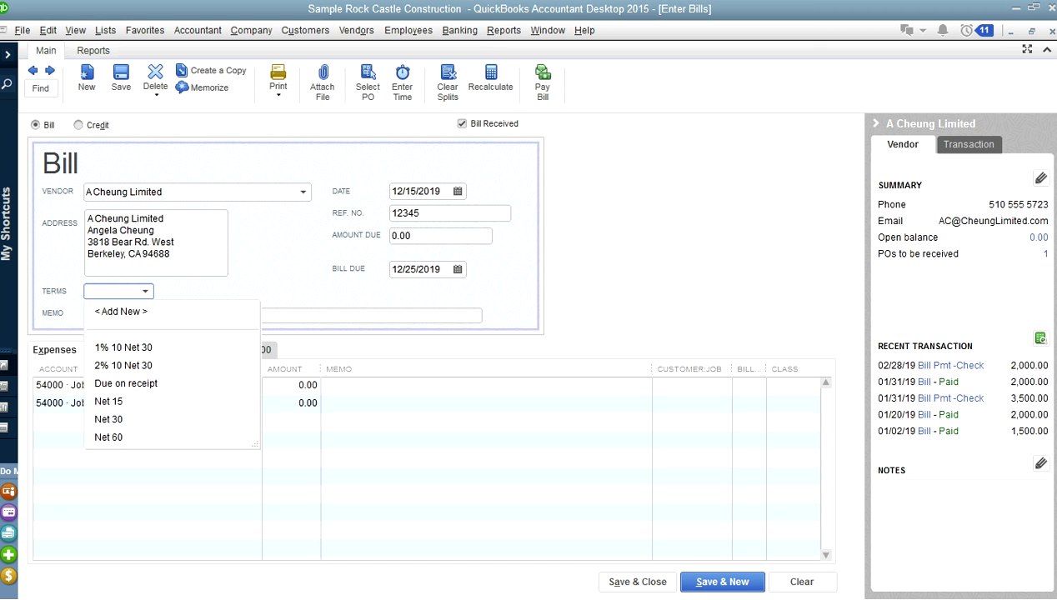
{"action": "left_click", "coordinate": [109, 419]}
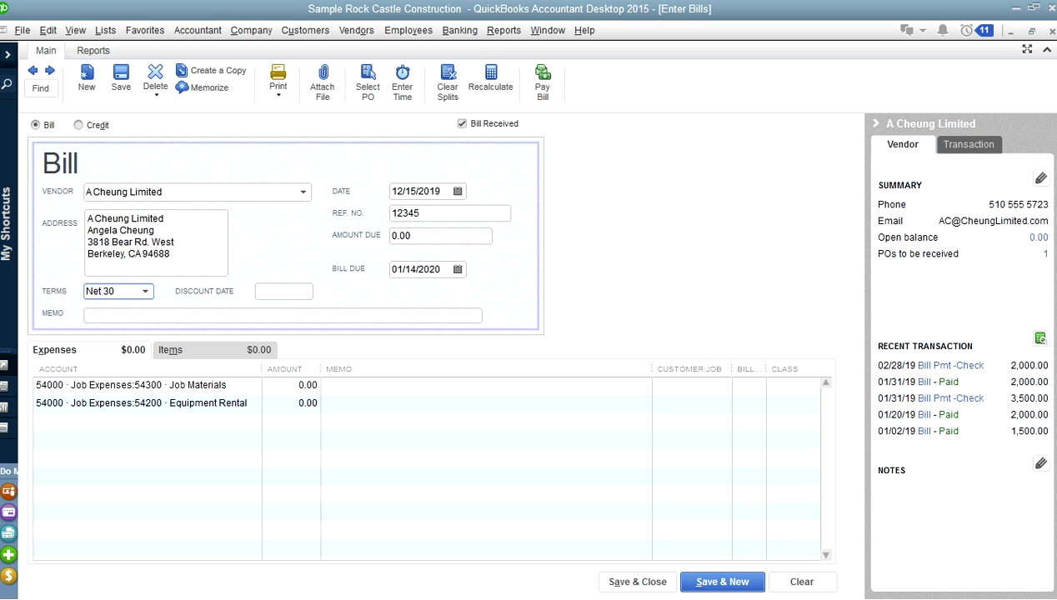
{"action": "left_click", "coordinate": [146, 421]}
{"action": "left_click", "coordinate": [252, 421]}
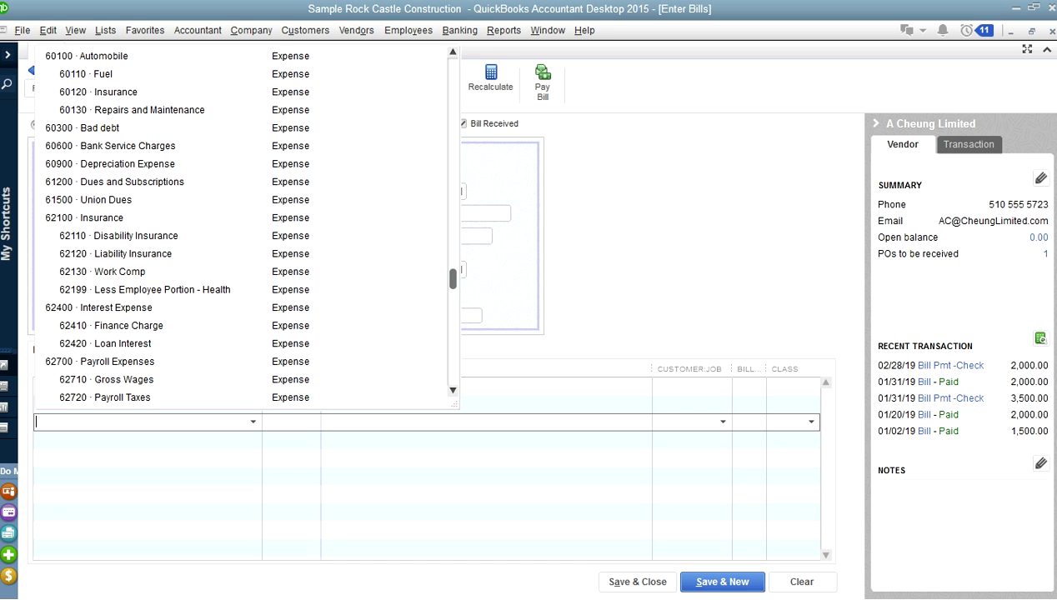
{"action": "left_click", "coordinate": [486, 385]}
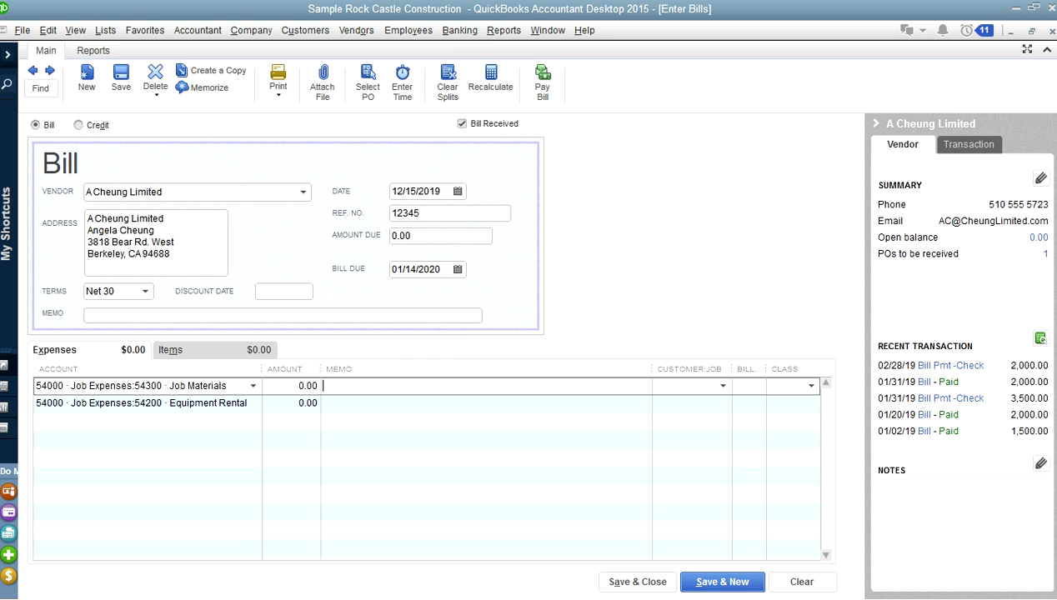
Enter amounts of 500.00 for the Job Materials line and 200 for the Equipment Rental line.
{"action": "double_click", "coordinate": [299, 385]}
{"action": "type", "text": "500.00"}
{"action": "left_click", "coordinate": [324, 385]}
{"action": "left_click", "coordinate": [308, 404]}
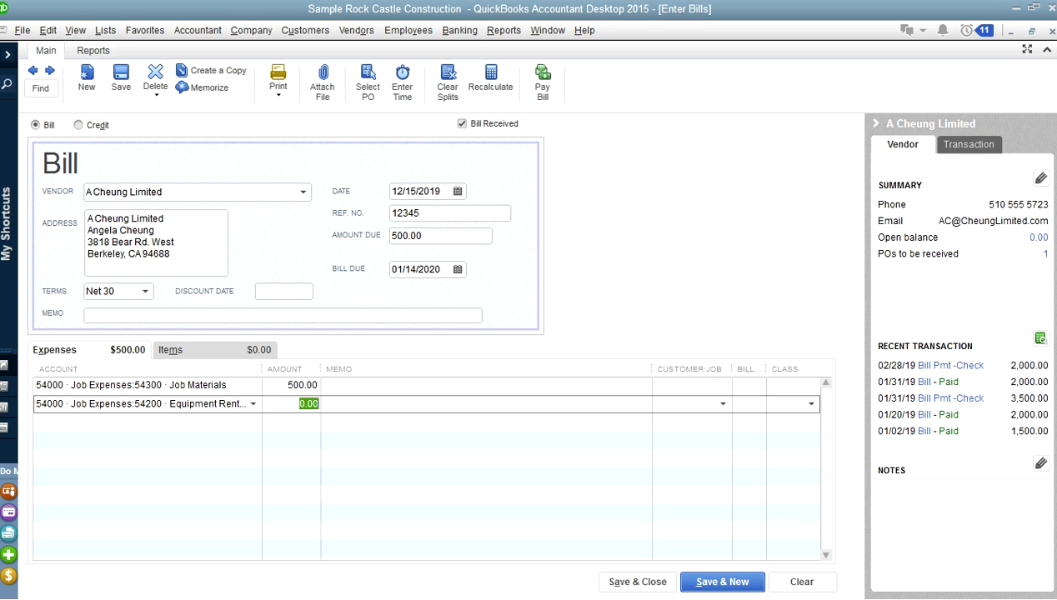
{"action": "type", "text": "200"}
{"action": "key", "text": "Tab"}
Set the bill's amount due to 800 and assign the third expense line to account 54400 · Permits and Licenses.
{"action": "double_click", "coordinate": [405, 236]}
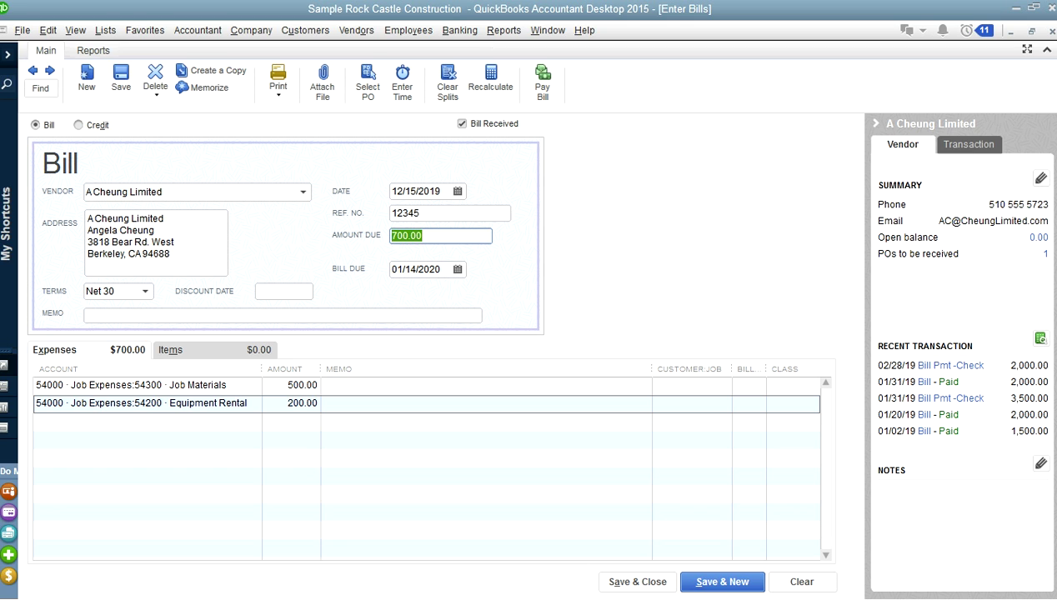
{"action": "type", "text": "800"}
{"action": "key", "text": "Tab"}
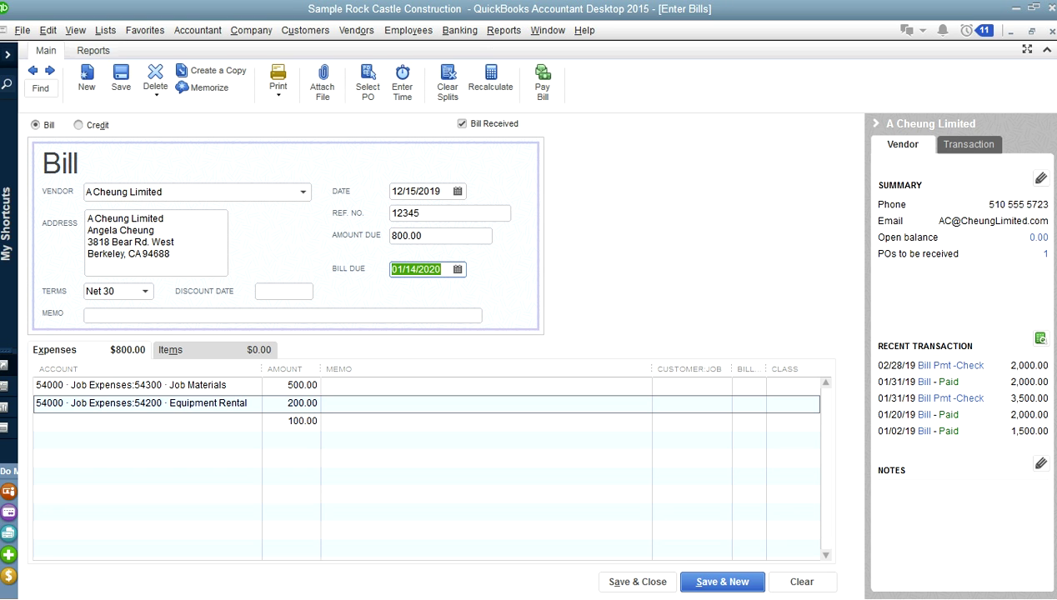
{"action": "left_click", "coordinate": [146, 421]}
{"action": "left_click", "coordinate": [253, 421]}
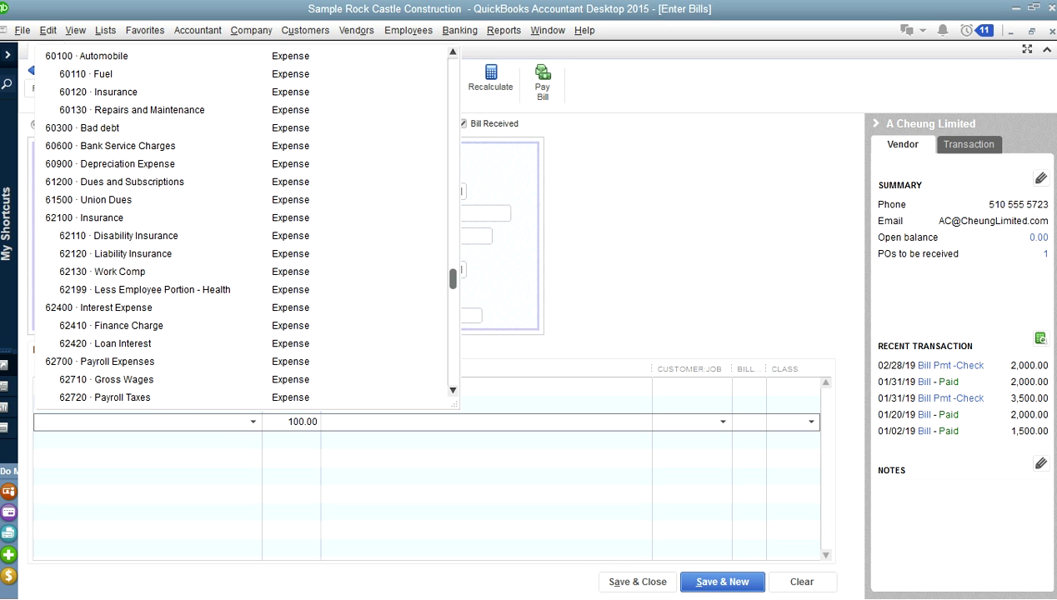
{"action": "scroll", "coordinate": [242, 225], "scroll_direction": "up", "scroll_amount": 5}
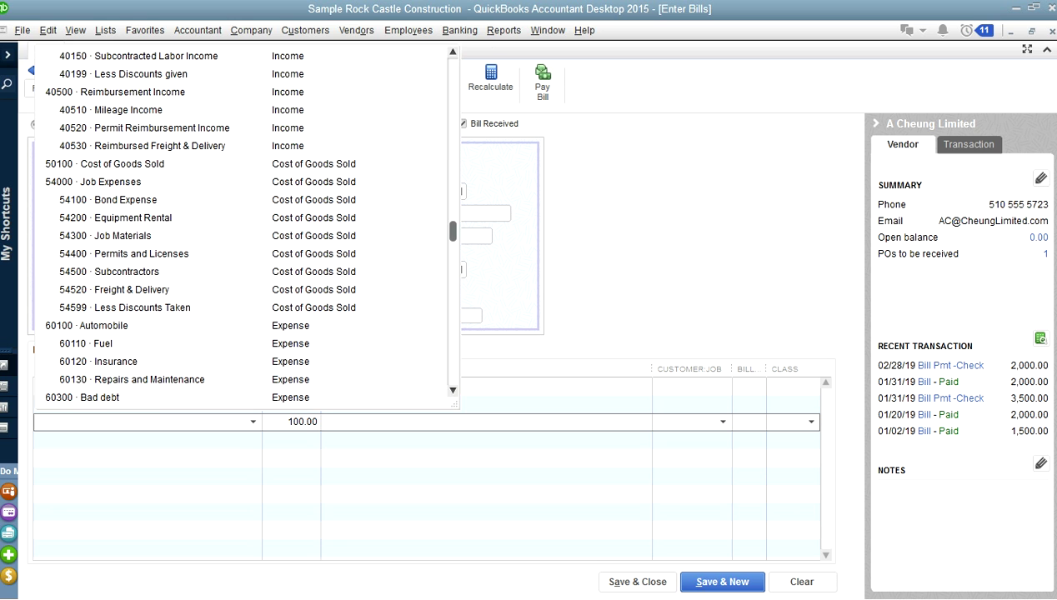
{"action": "left_click", "coordinate": [123, 254]}
{"action": "left_click", "coordinate": [302, 421]}
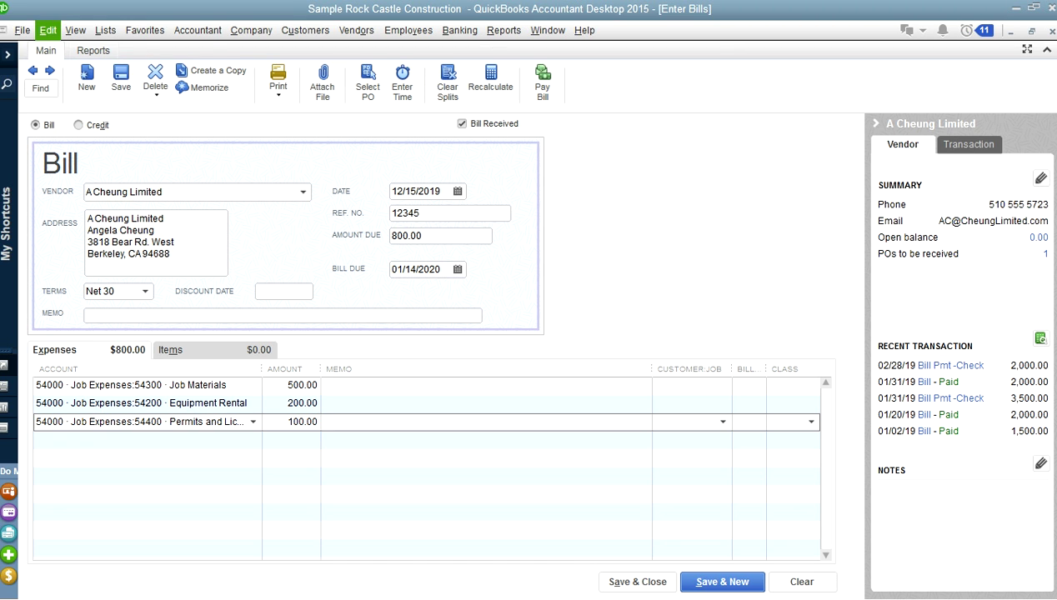
Delete the Permits and Licenses expense line and try to save the bill.
{"action": "left_click", "coordinate": [48, 30]}
{"action": "left_click", "coordinate": [75, 190]}
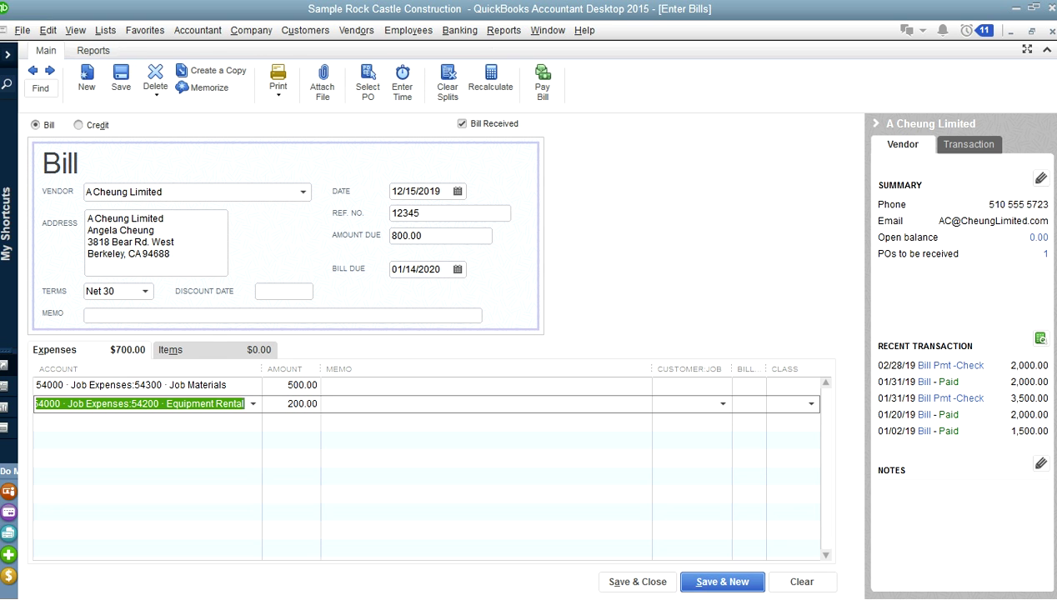
{"action": "left_click", "coordinate": [721, 581]}
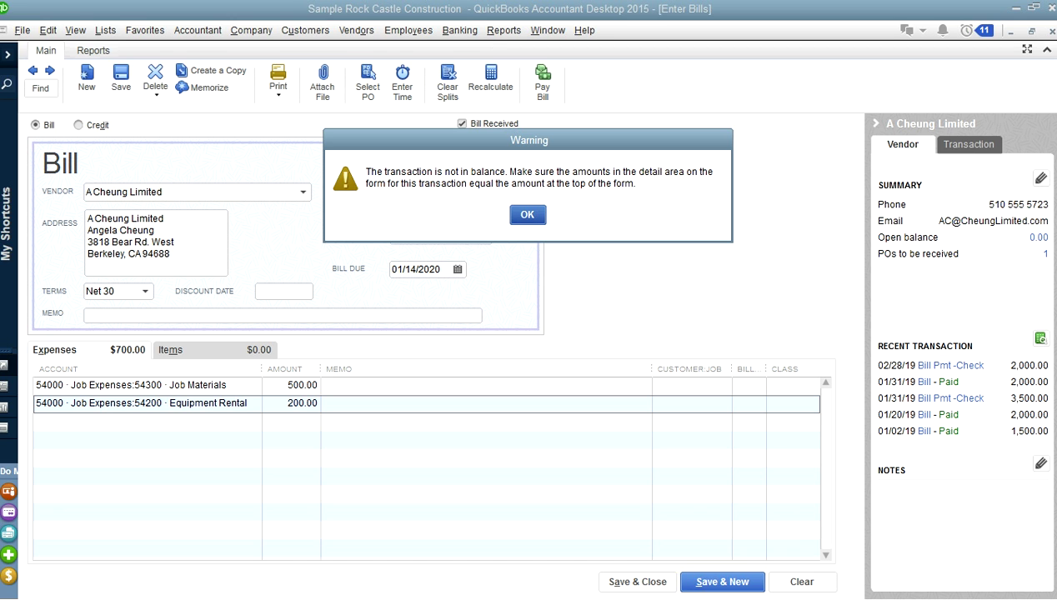
{"action": "key", "text": "Return"}
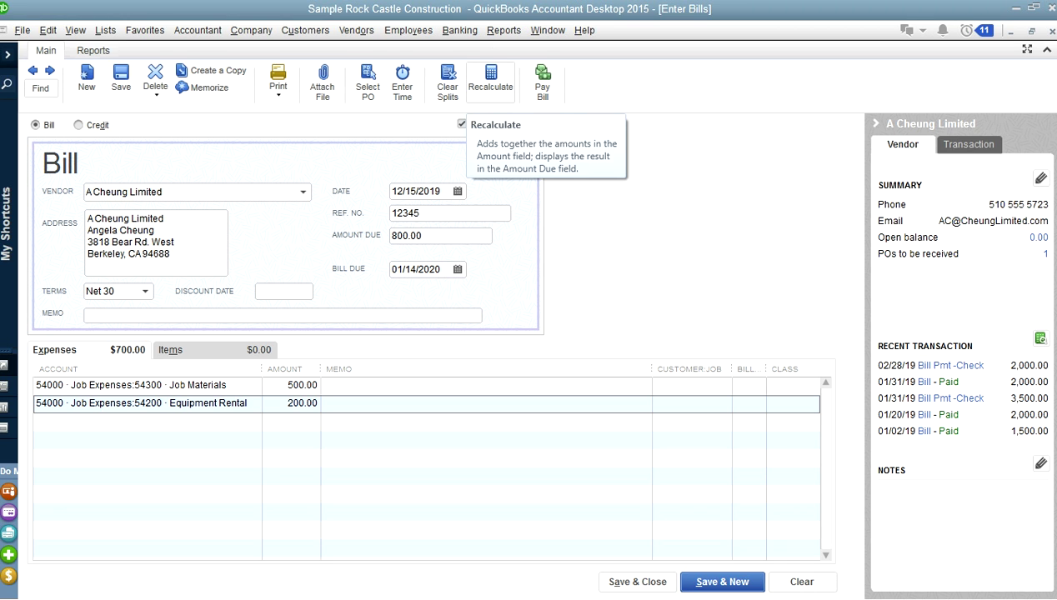
Recalculate the amount due from the expense lines, and change it to 800.00 by hand.
{"action": "left_click", "coordinate": [490, 81]}
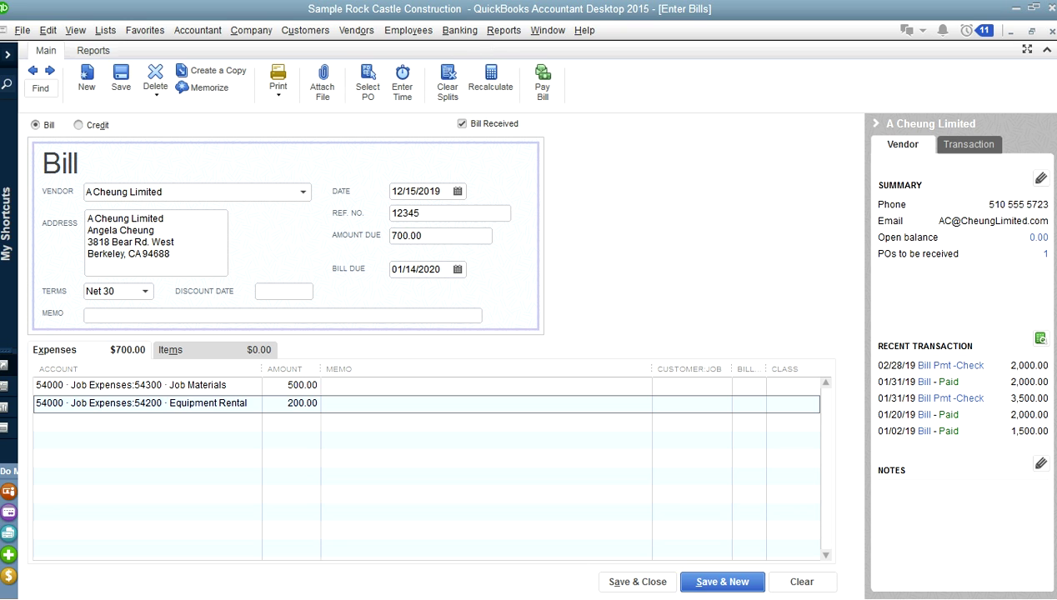
{"action": "left_click_drag", "start_coordinate": [391, 235], "coordinate": [397, 236]}
{"action": "type", "text": "8"}
{"action": "left_click", "coordinate": [323, 385]}
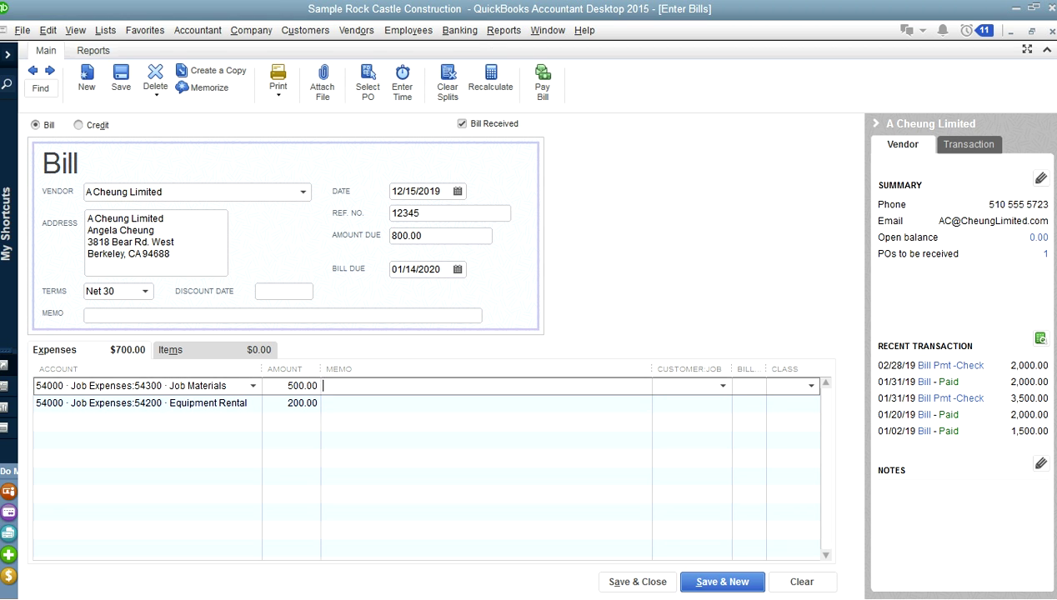
Set the Equipment Rental amount to 300 and save the bill, keeping the new terms for this vendor.
{"action": "double_click", "coordinate": [303, 404]}
{"action": "type", "text": "300"}
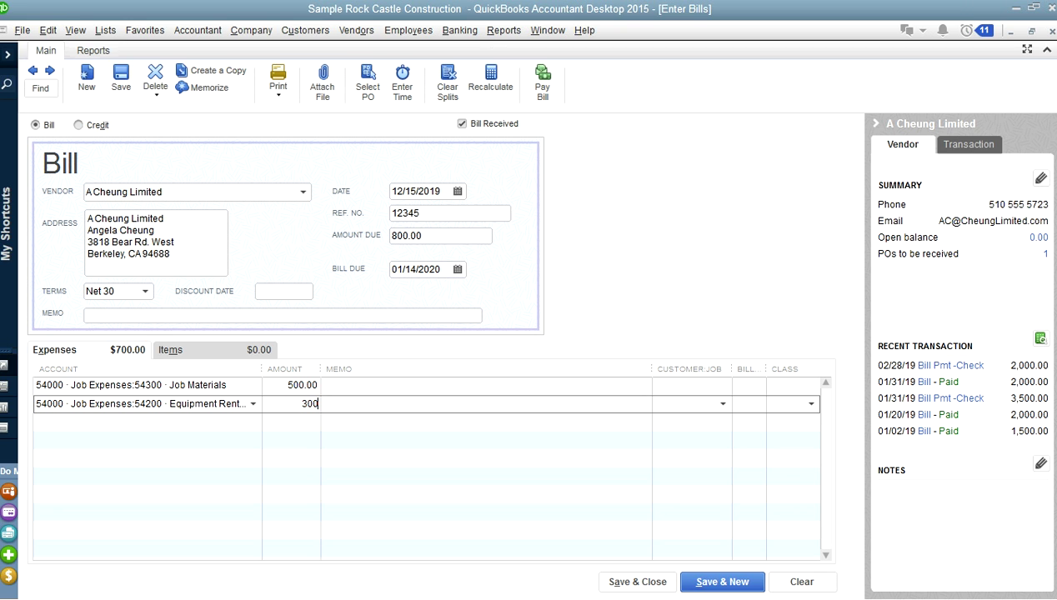
{"action": "left_click", "coordinate": [142, 421]}
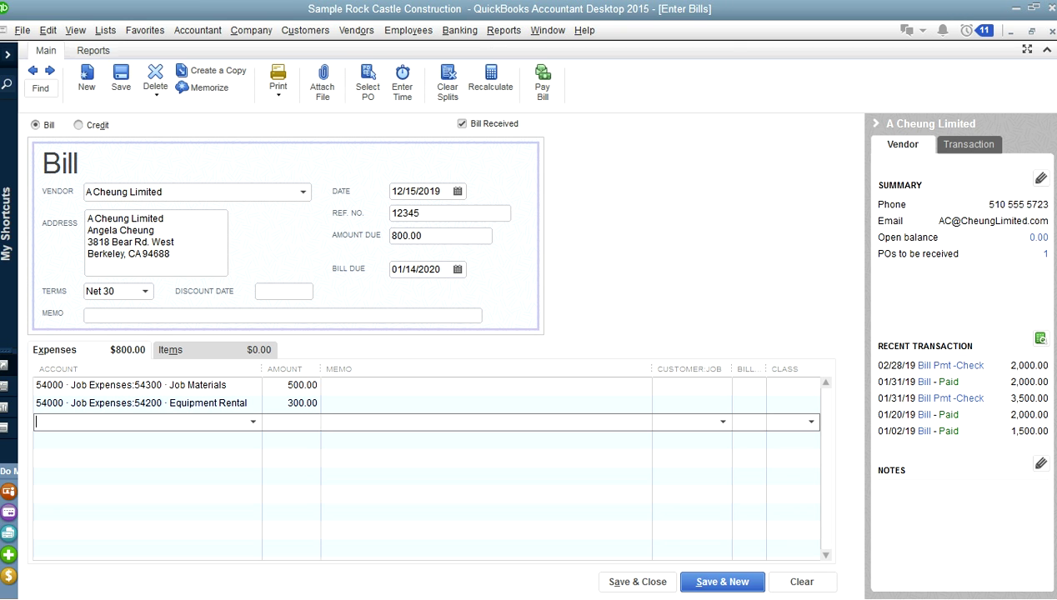
{"action": "left_click", "coordinate": [722, 582]}
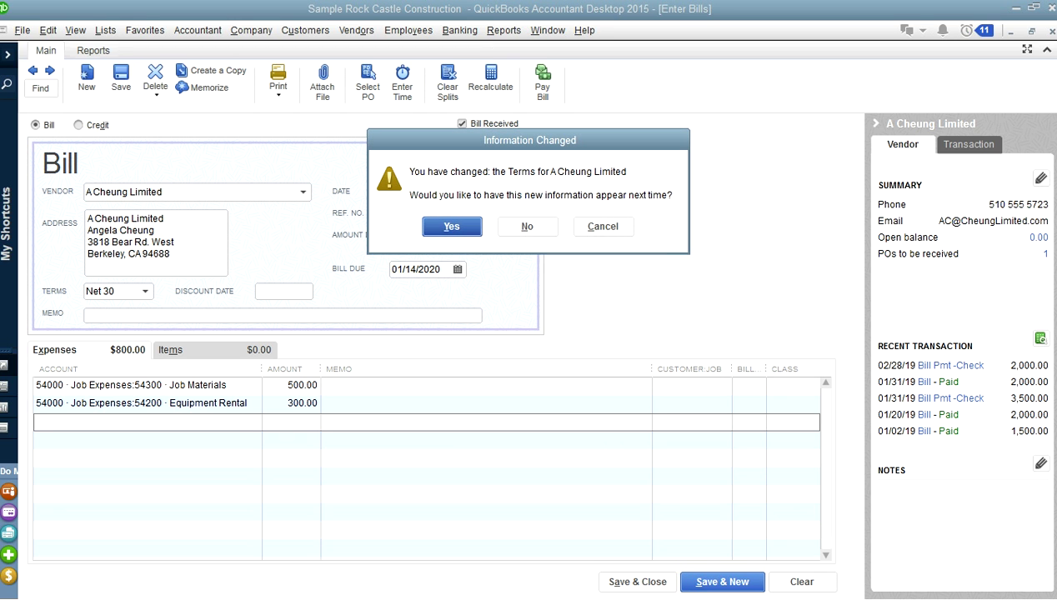
{"action": "key", "text": "Return"}
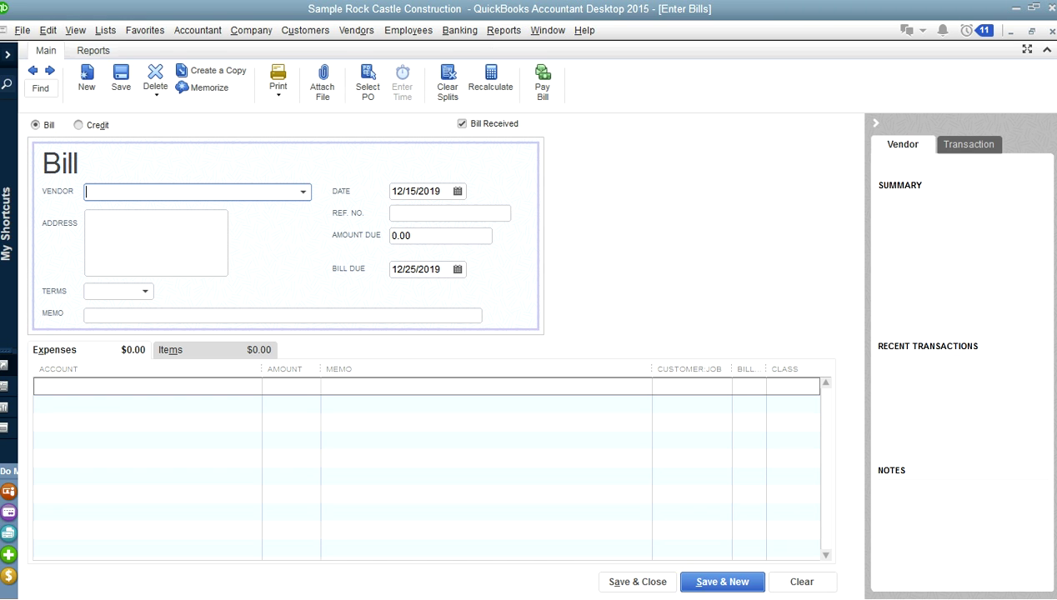
Open the Vendor Center and check A Cheung Limited's balance and its newly entered bill 12345.
{"action": "left_click", "coordinate": [547, 30]}
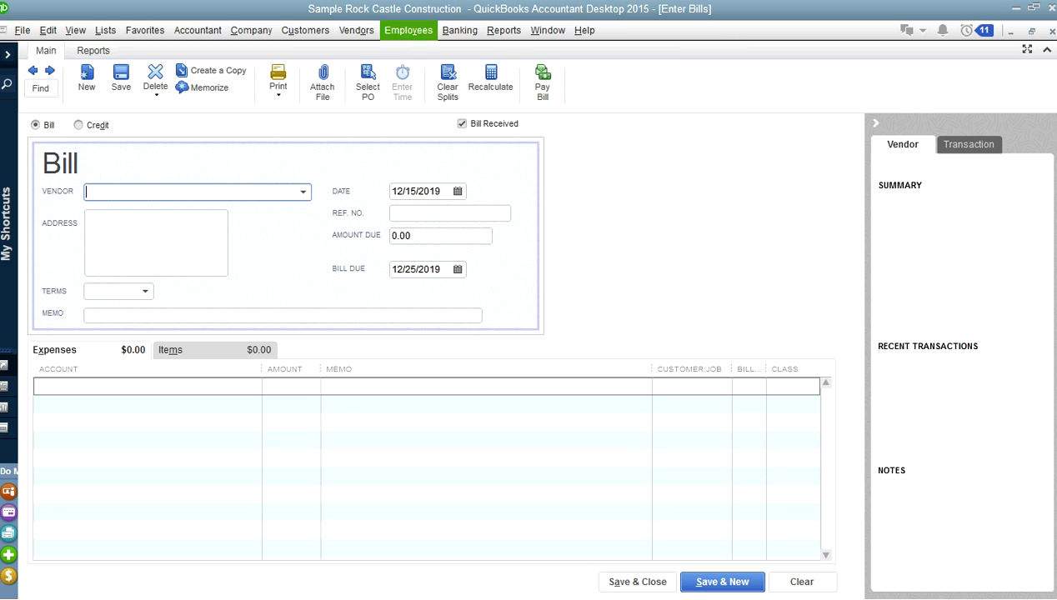
{"action": "mouse_move", "coordinate": [357, 30]}
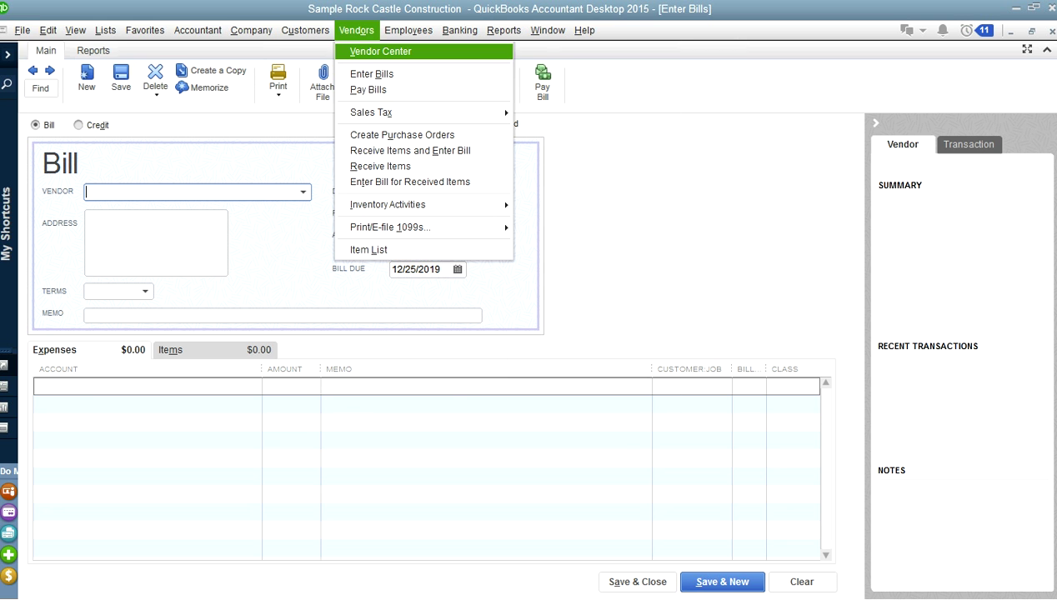
{"action": "left_click", "coordinate": [380, 51]}
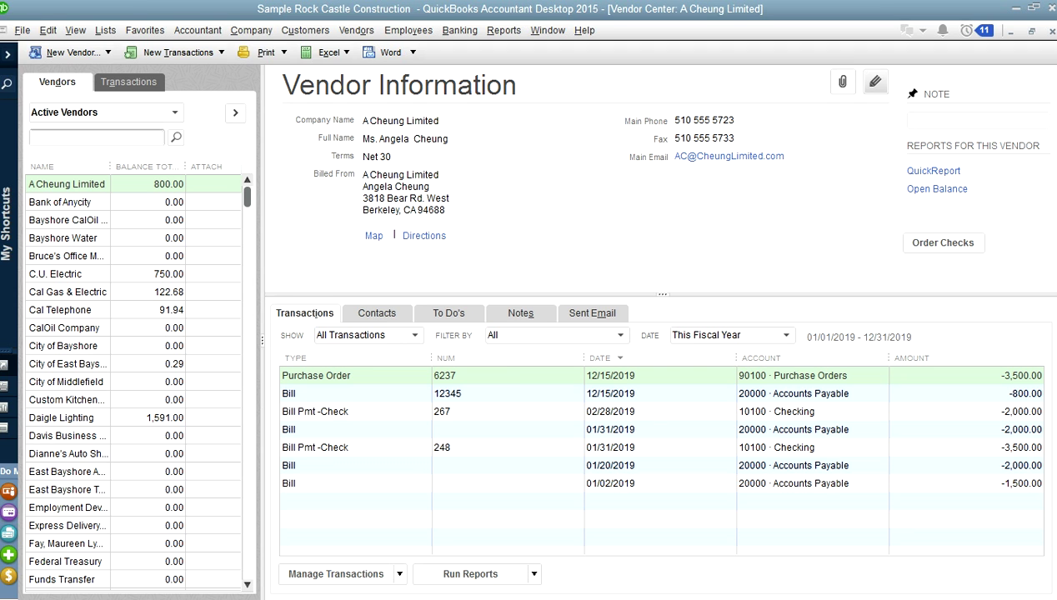
{"action": "left_click", "coordinate": [447, 393]}
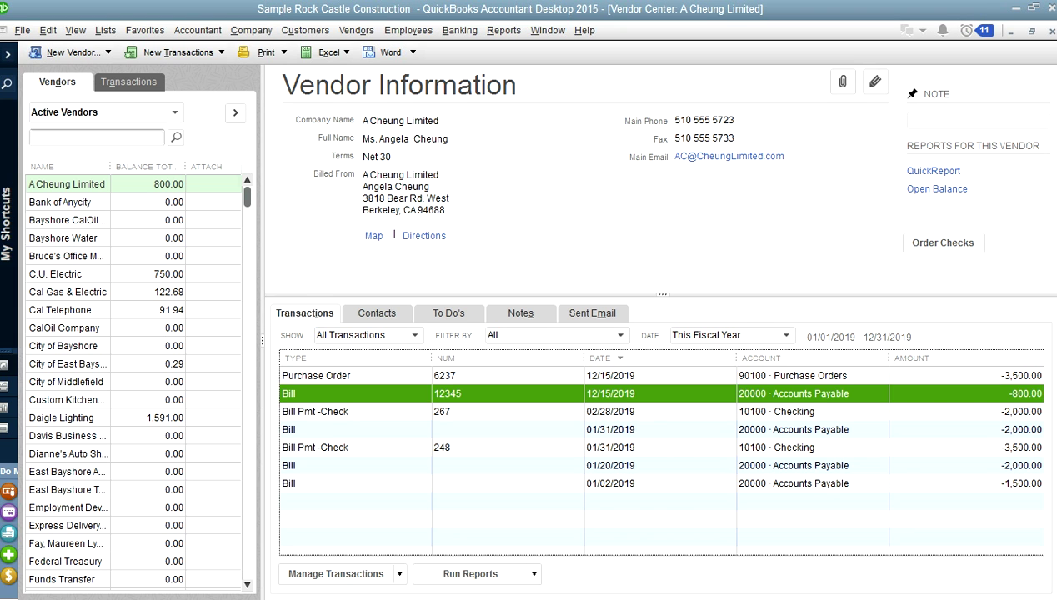
{"action": "left_click", "coordinate": [67, 183]}
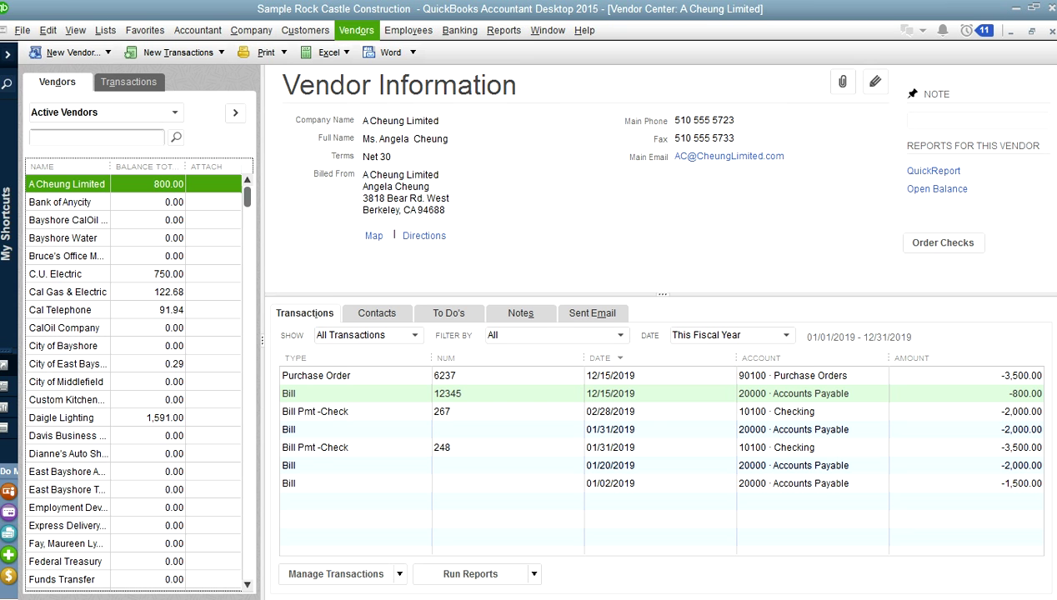
{"action": "left_click", "coordinate": [356, 30]}
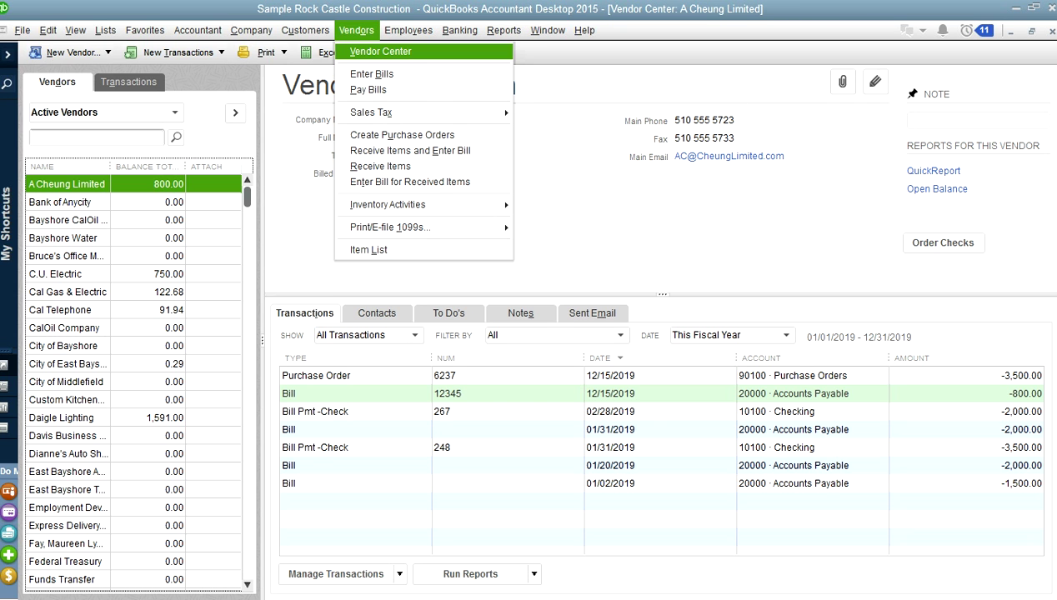
{"action": "left_click", "coordinate": [380, 52]}
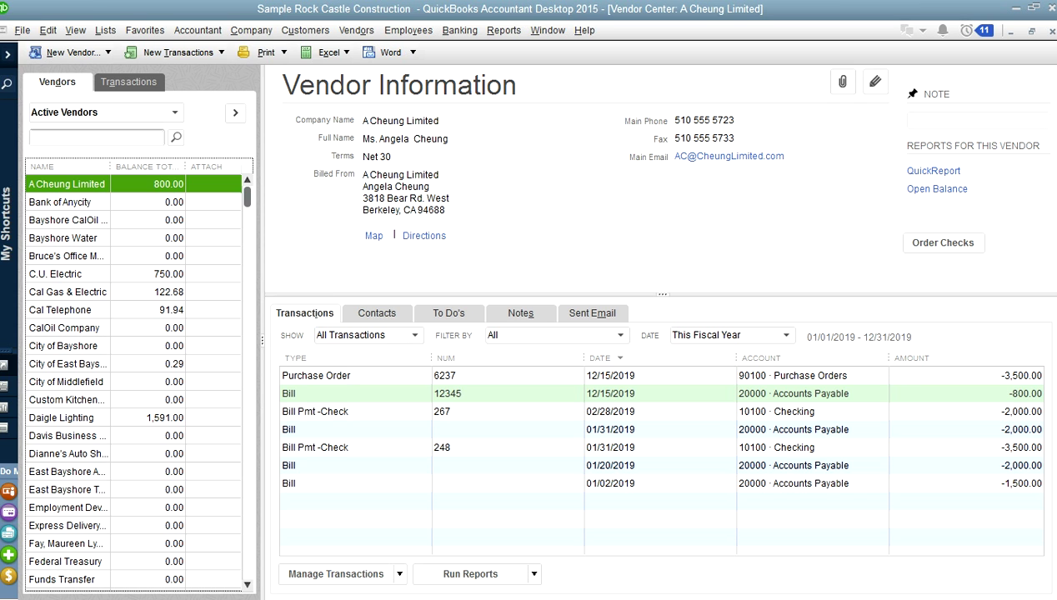
View the Vendor QuickReport for A Cheung Limited, including bill 12345, and close the report.
{"action": "left_click", "coordinate": [507, 393]}
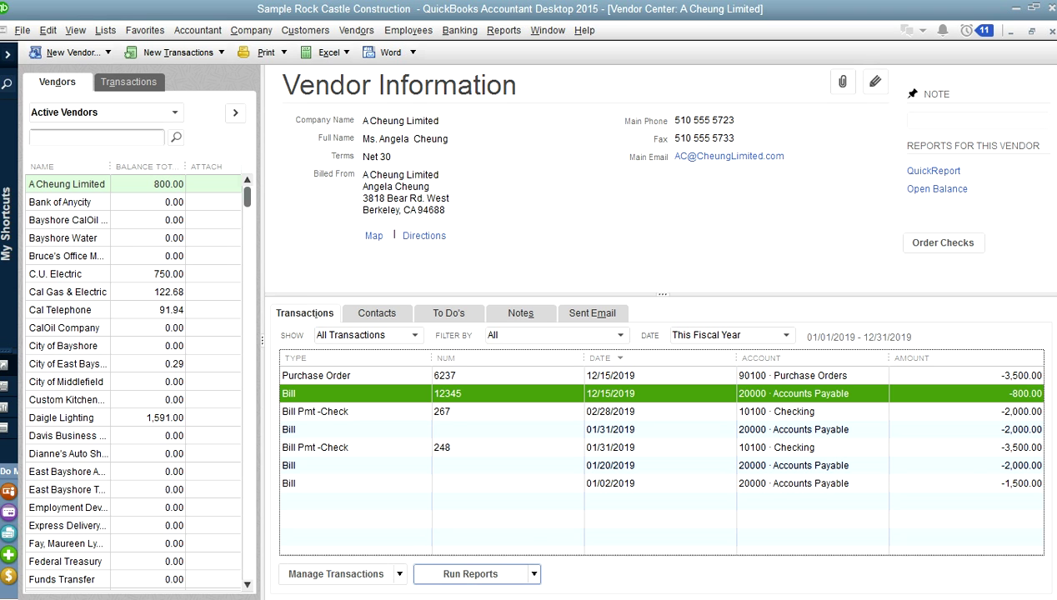
{"action": "left_click", "coordinate": [470, 574]}
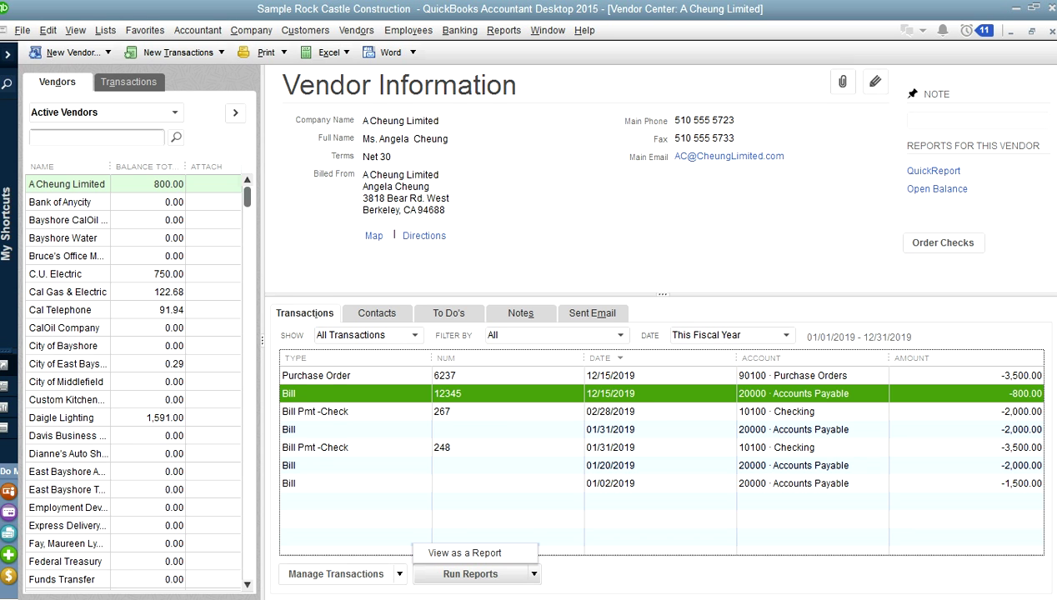
{"action": "key", "text": "ctrl+q"}
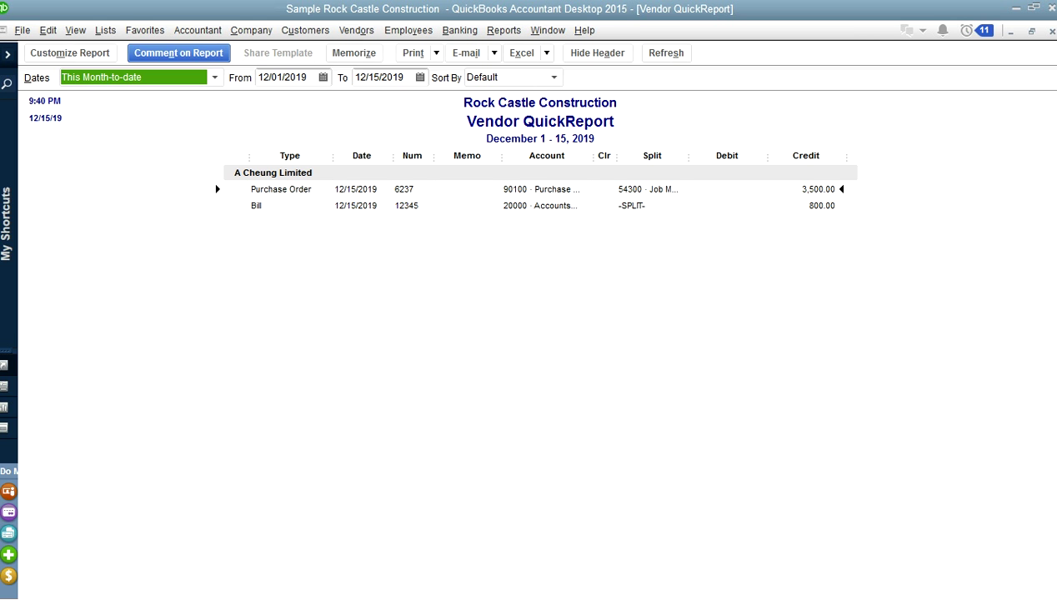
{"action": "key", "text": "Escape"}
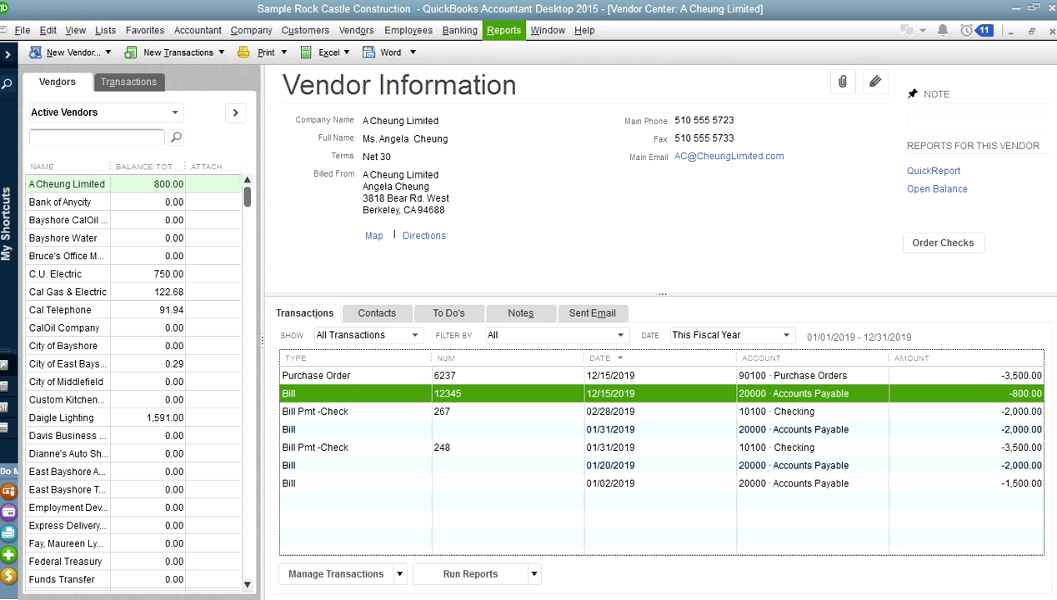
Run the A/P Aging Summary report and check what is owed to A Cheung Limited.
{"action": "left_click", "coordinate": [503, 30]}
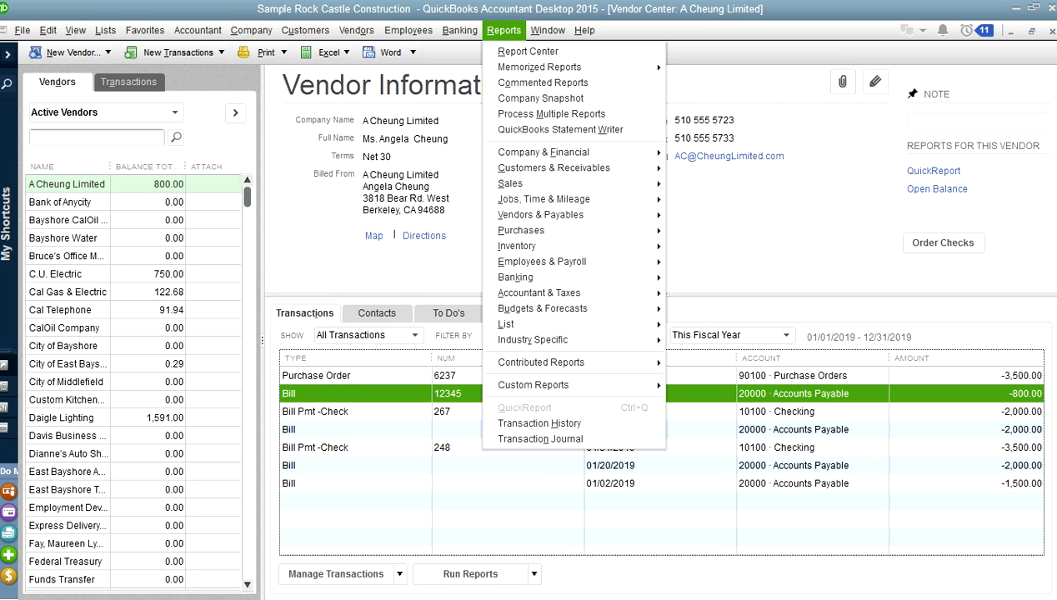
{"action": "mouse_move", "coordinate": [541, 214]}
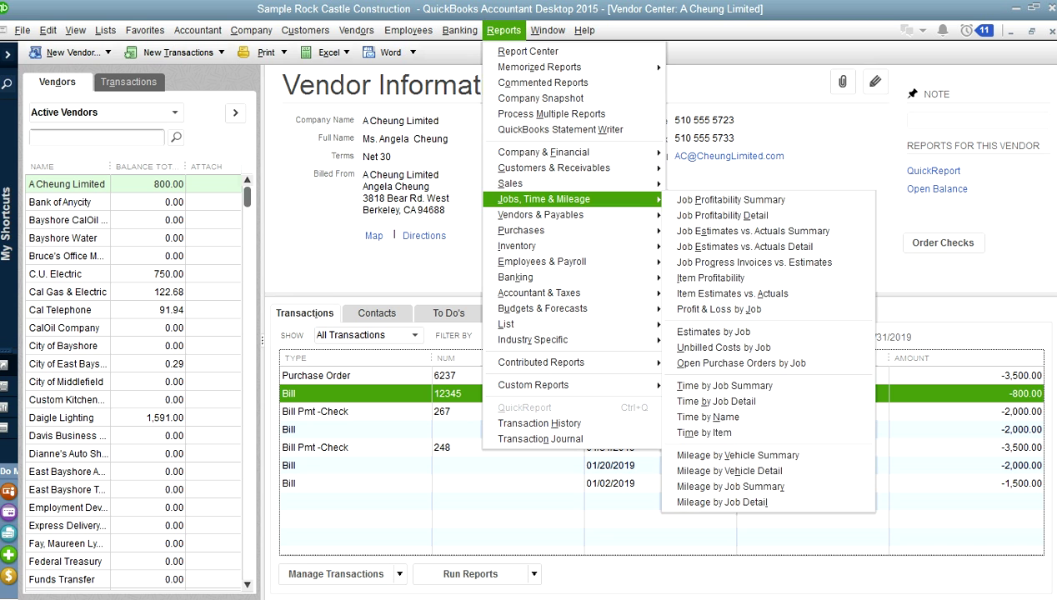
{"action": "mouse_move", "coordinate": [574, 214]}
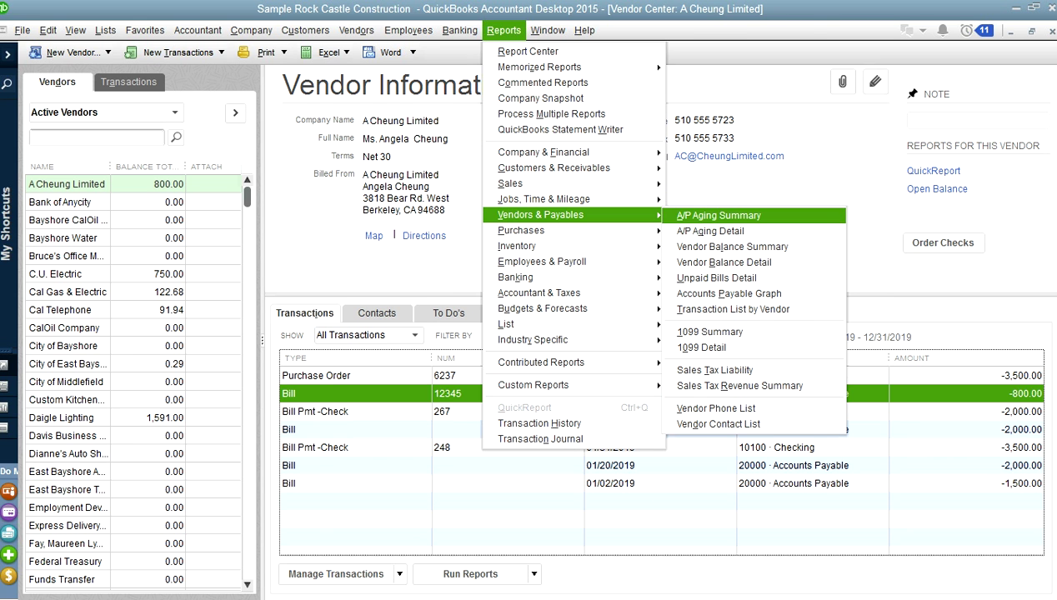
{"action": "left_click", "coordinate": [719, 215]}
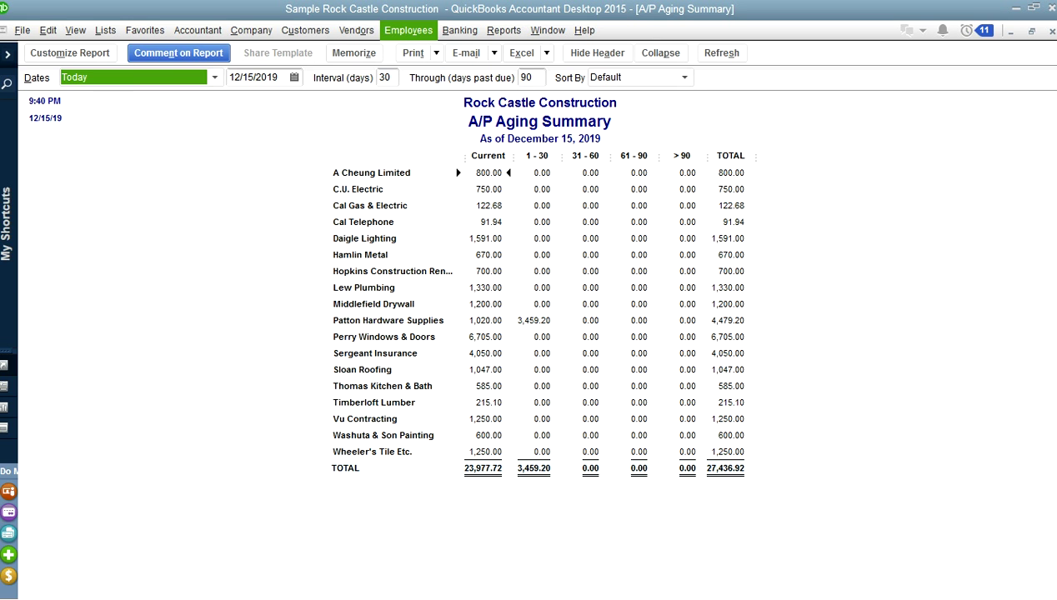
Return to the Home page, open Pay Bills and select A Cheung Limited's bill 12345 for payment.
{"action": "left_click", "coordinate": [548, 30]}
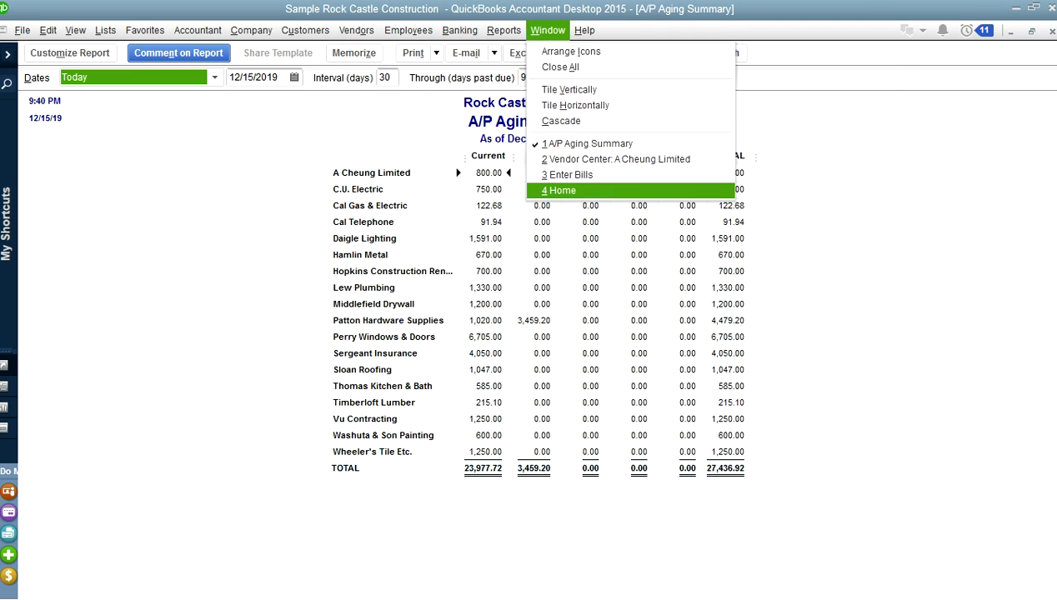
{"action": "left_click", "coordinate": [561, 190]}
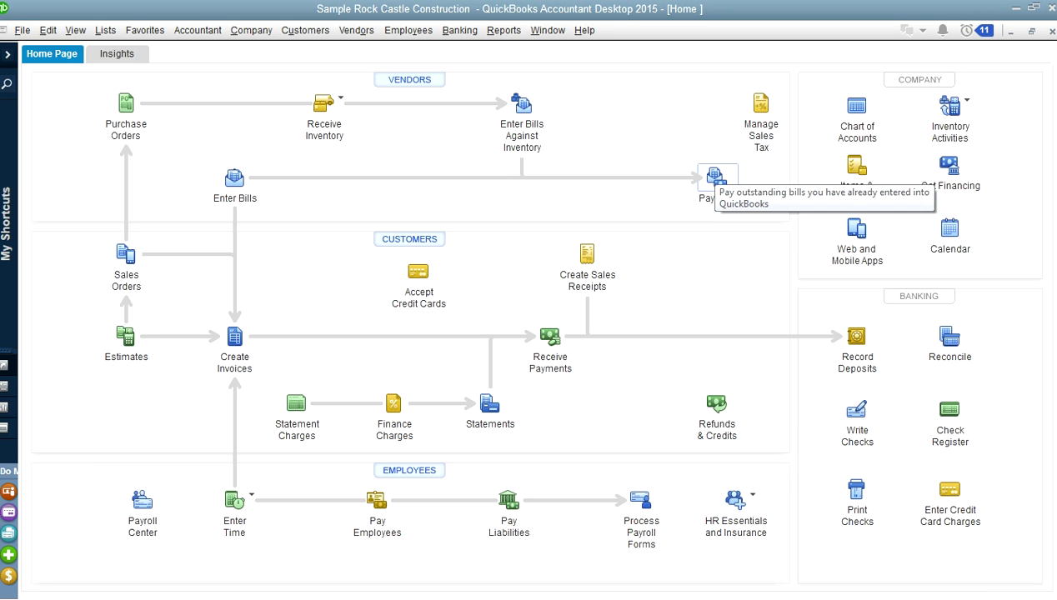
{"action": "left_click", "coordinate": [715, 178]}
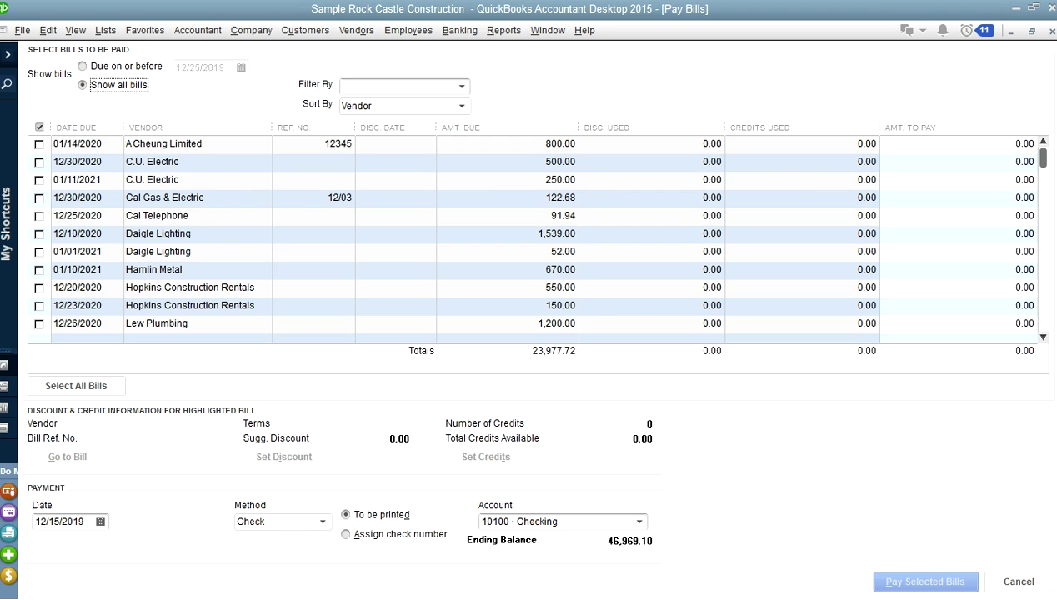
{"action": "left_click", "coordinate": [38, 145]}
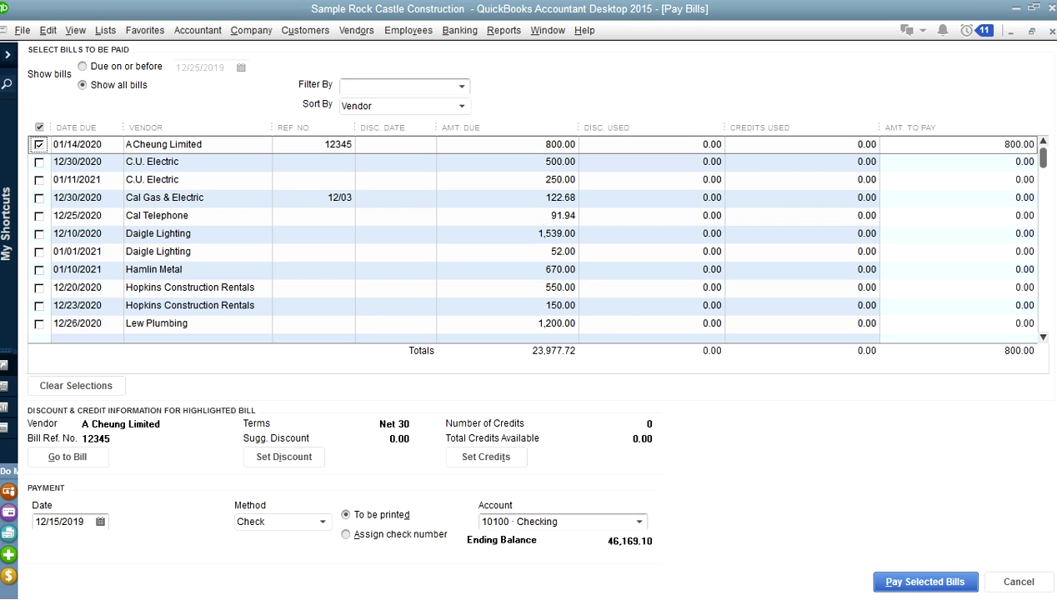
Set the payment date for the selected bill to 01/07/2020.
{"action": "left_click", "coordinate": [100, 520]}
{"action": "left_click", "coordinate": [162, 441]}
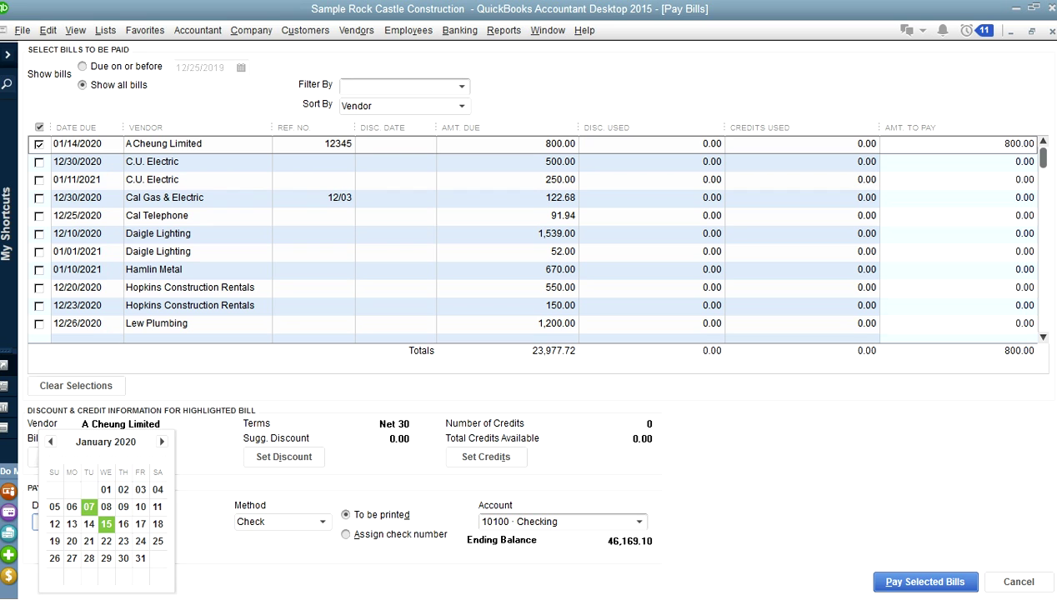
{"action": "left_click", "coordinate": [89, 506]}
{"action": "left_click", "coordinate": [85, 522]}
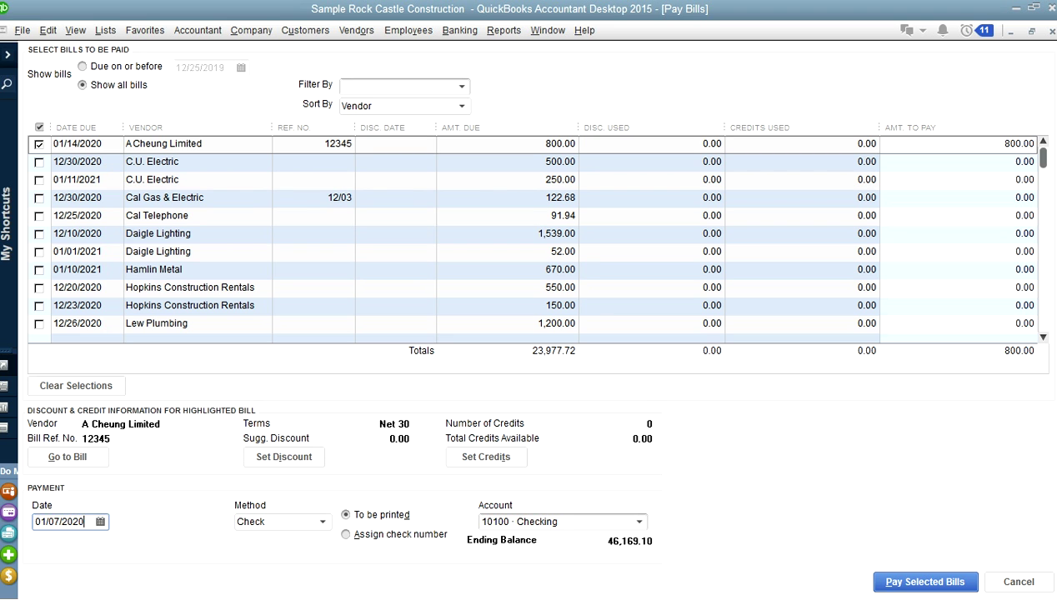
Keep Check as the payment method, choose to assign the check number, and pay from the 10100 · Checking account.
{"action": "left_click", "coordinate": [322, 522]}
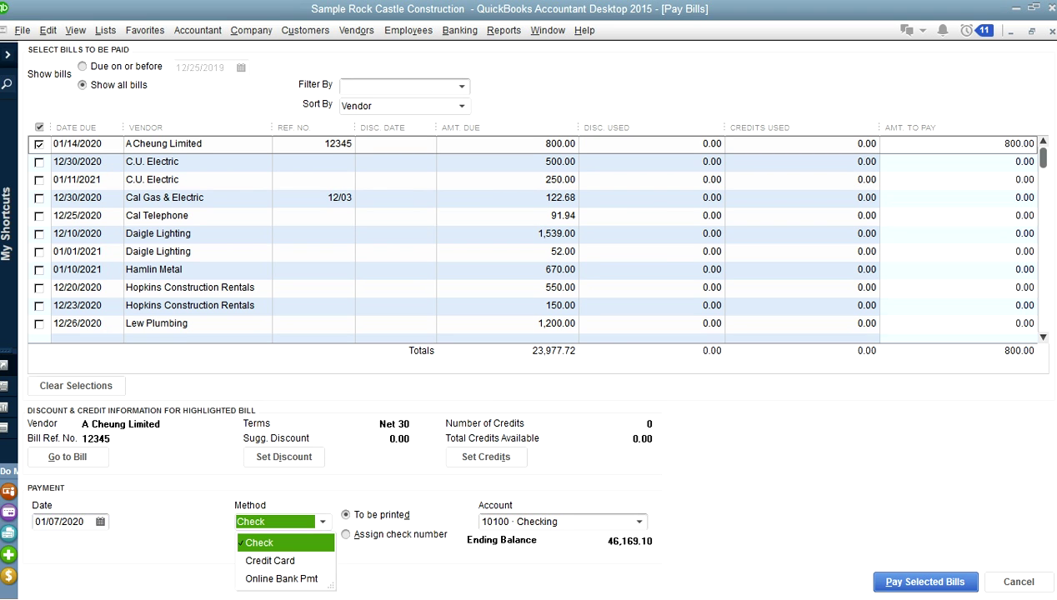
{"action": "left_click", "coordinate": [321, 522]}
{"action": "left_click", "coordinate": [321, 522]}
{"action": "key", "text": "Escape"}
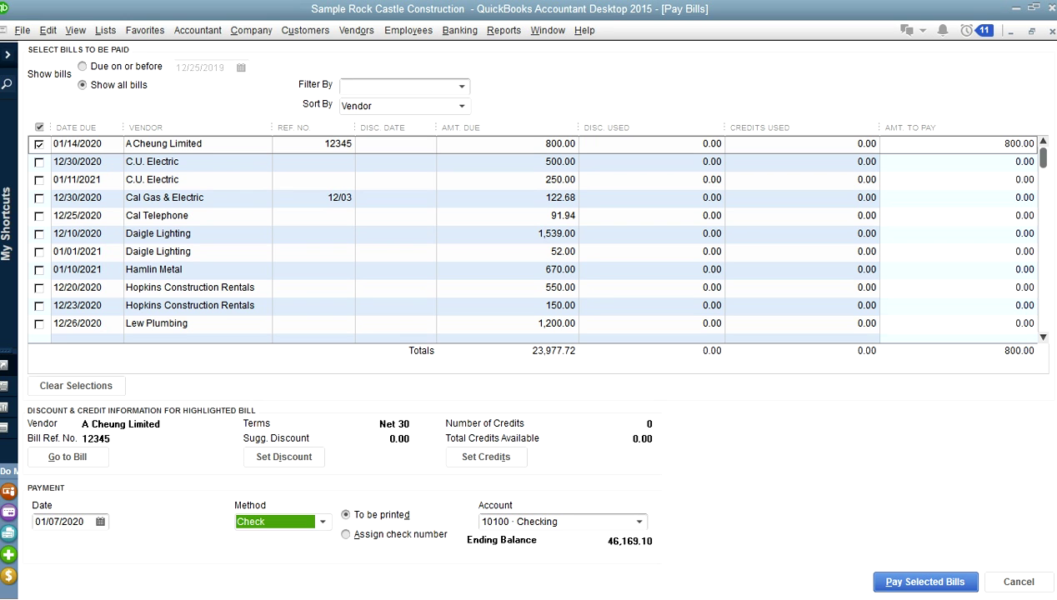
{"action": "left_click", "coordinate": [346, 535]}
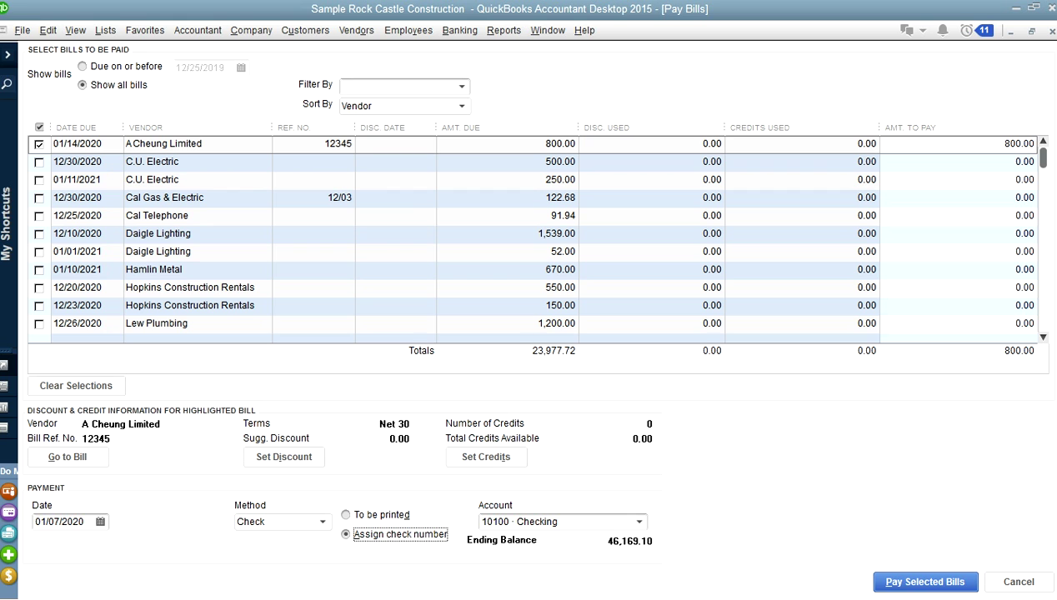
{"action": "left_click", "coordinate": [639, 522]}
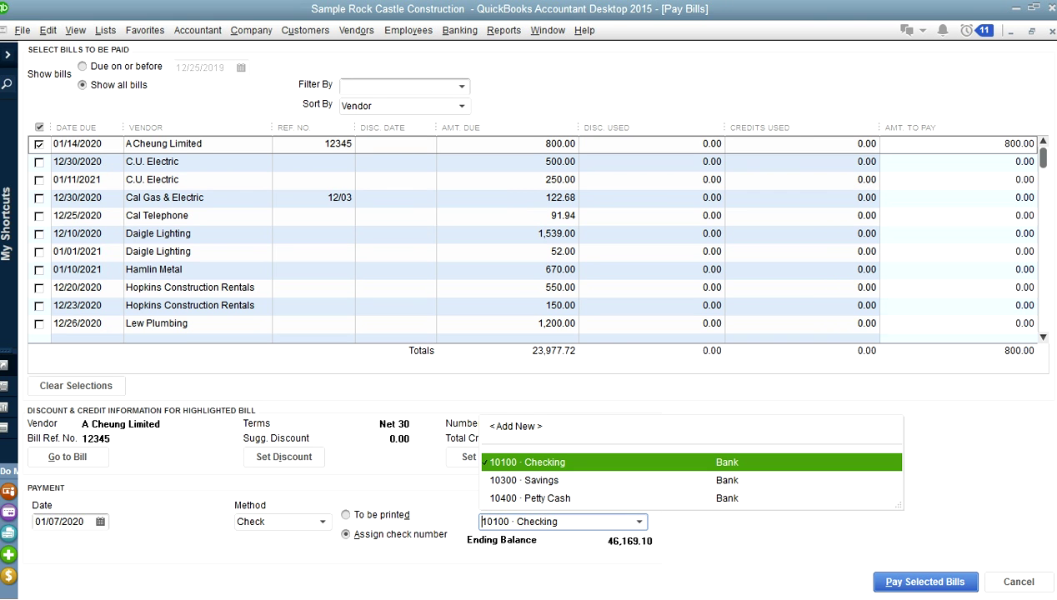
{"action": "key", "text": "Escape"}
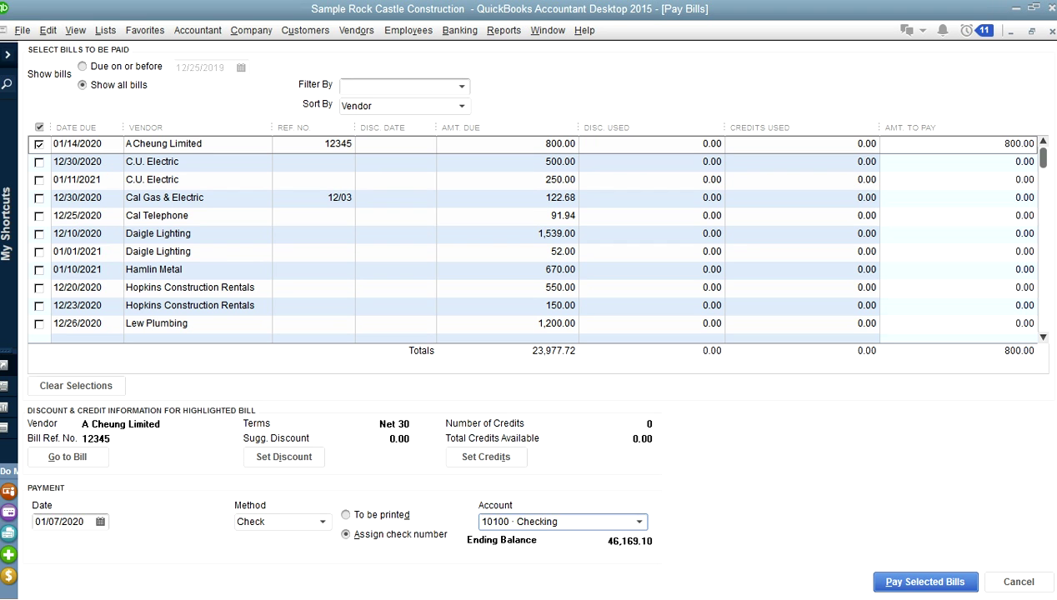
{"action": "key", "text": "alt+Down"}
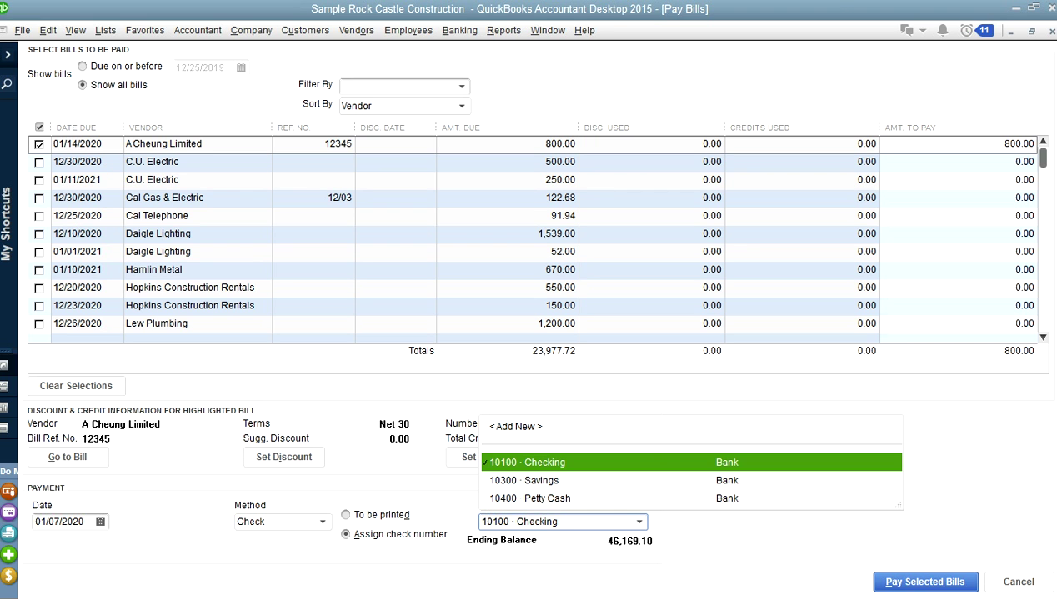
{"action": "key", "text": "Return"}
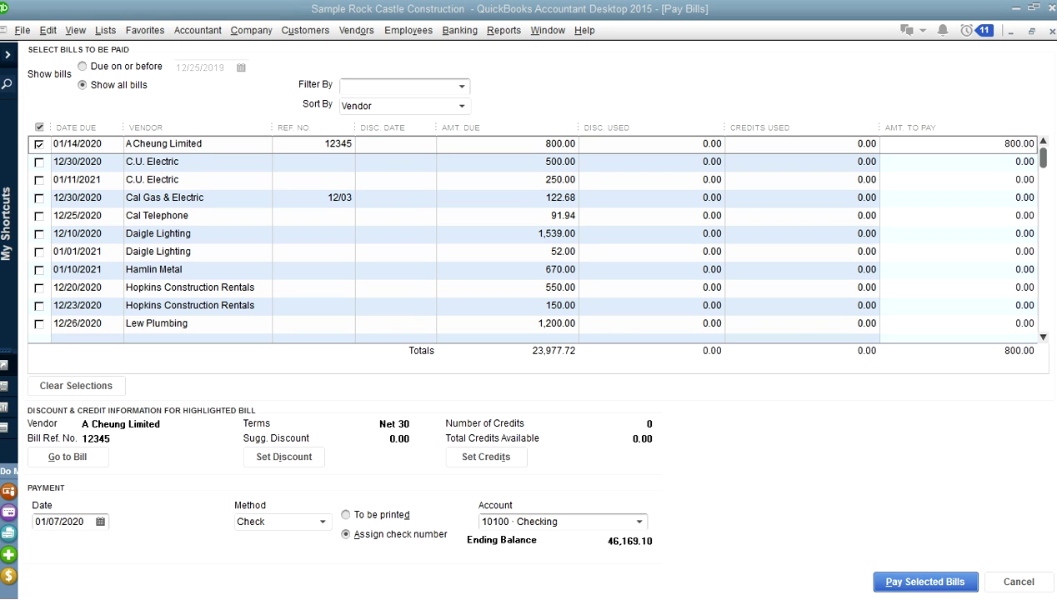
Pay the selected bill with check number 1560 and close the payment summary.
{"action": "key", "text": "Return"}
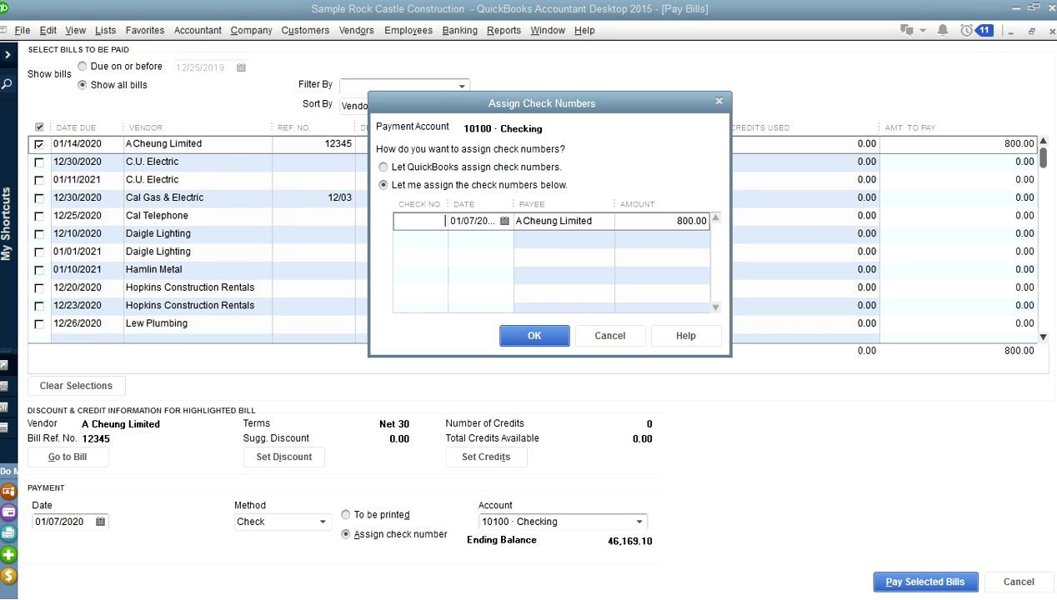
{"action": "type", "text": "560"}
{"action": "key", "text": "Return"}
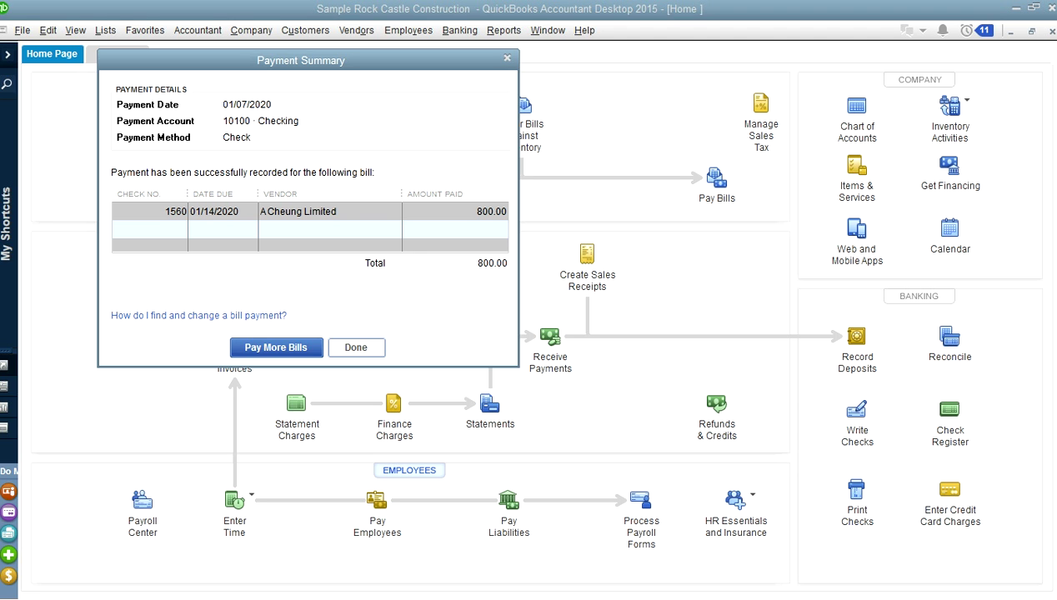
{"action": "key", "text": "Escape"}
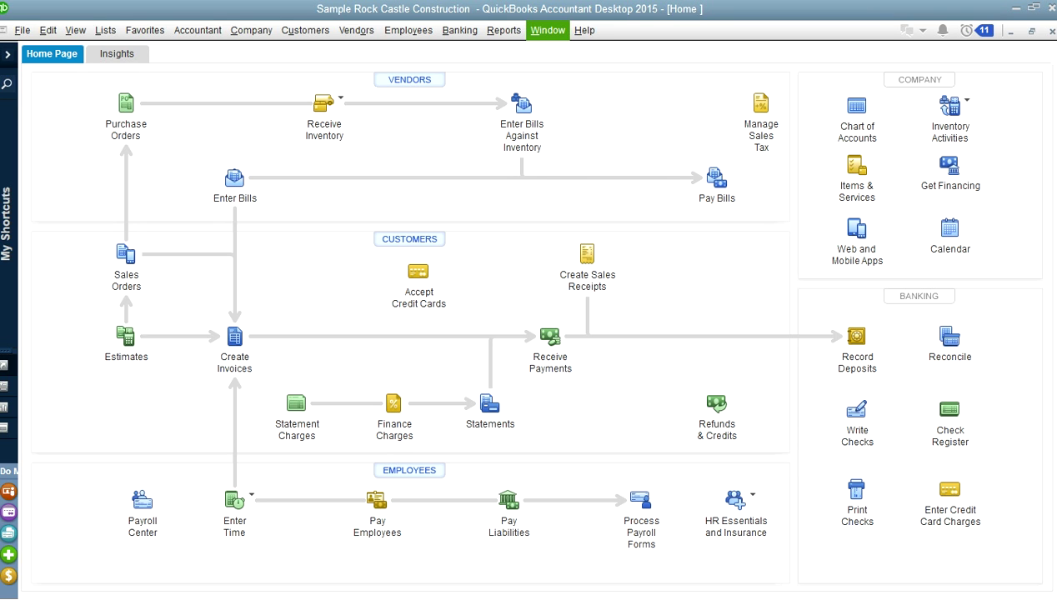
Return to the A/P Aging Summary and set its report date to 01/15/2020 to check the effect of the payment.
{"action": "left_click", "coordinate": [548, 30]}
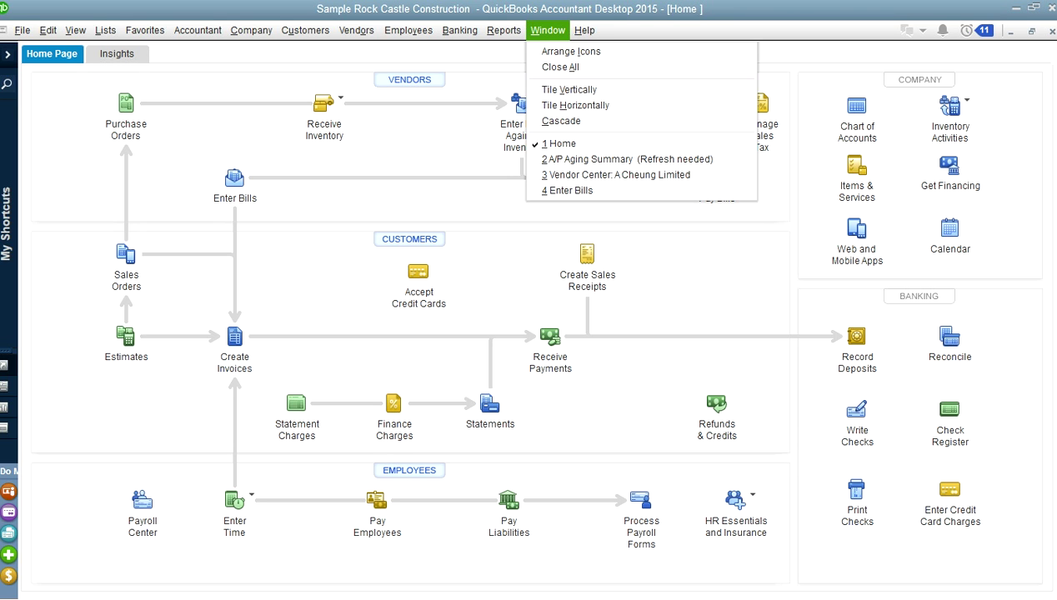
{"action": "left_click", "coordinate": [600, 158]}
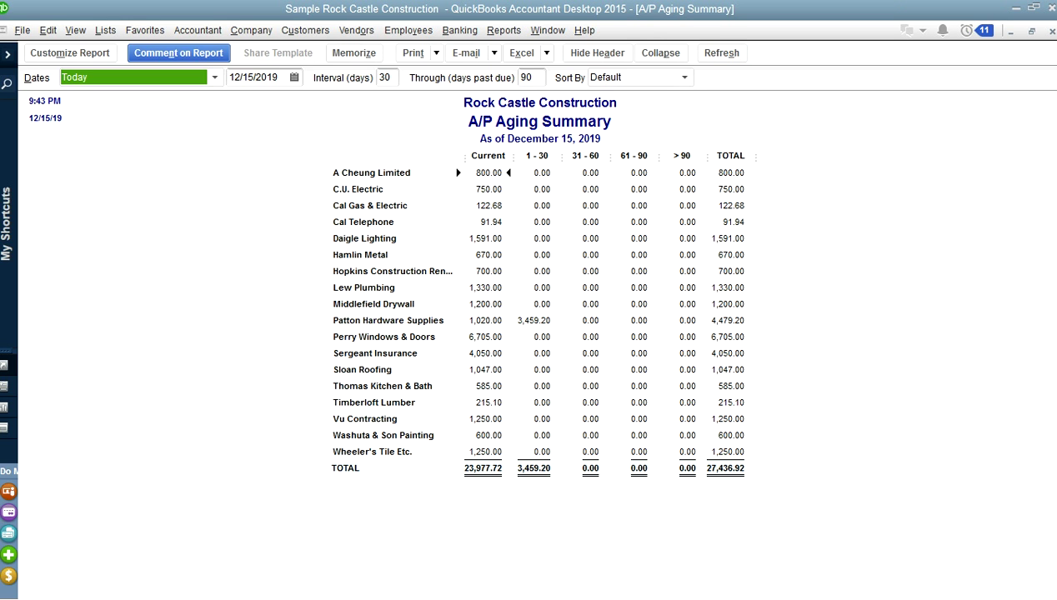
{"action": "left_click", "coordinate": [293, 76]}
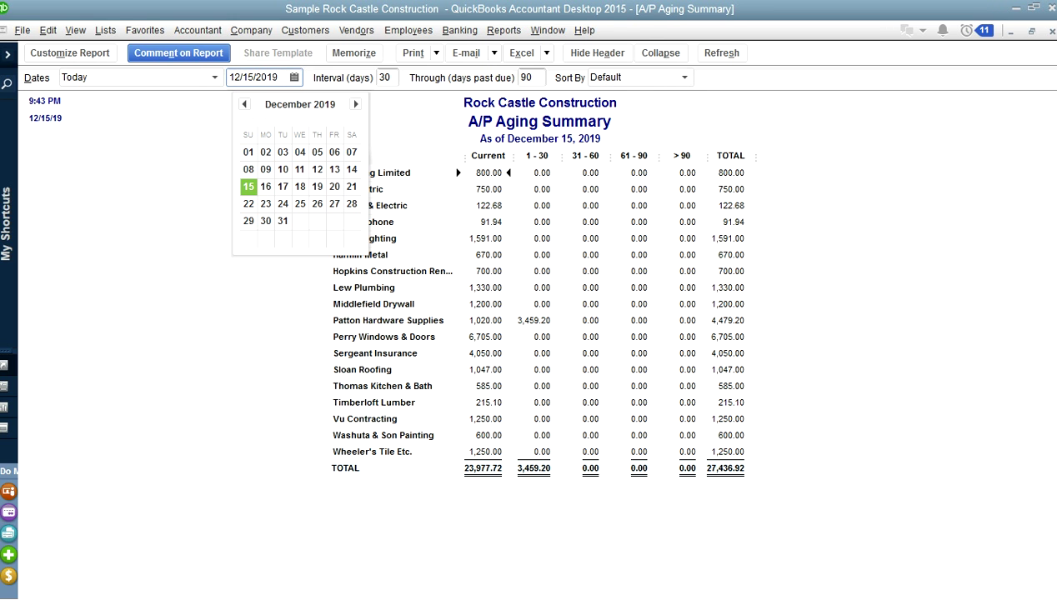
{"action": "left_click", "coordinate": [355, 104]}
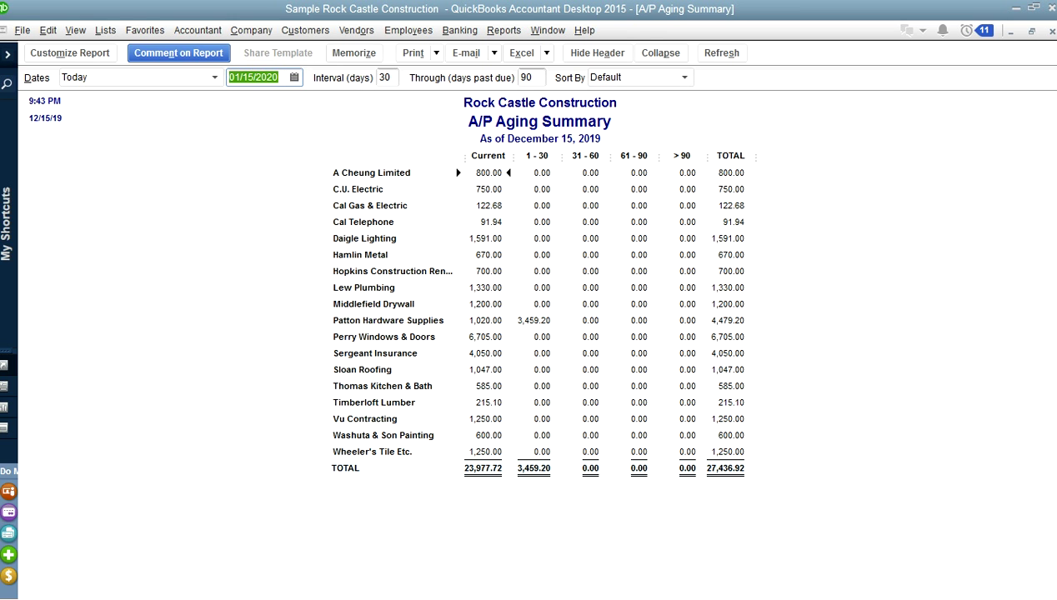
{"action": "key", "text": "Tab"}
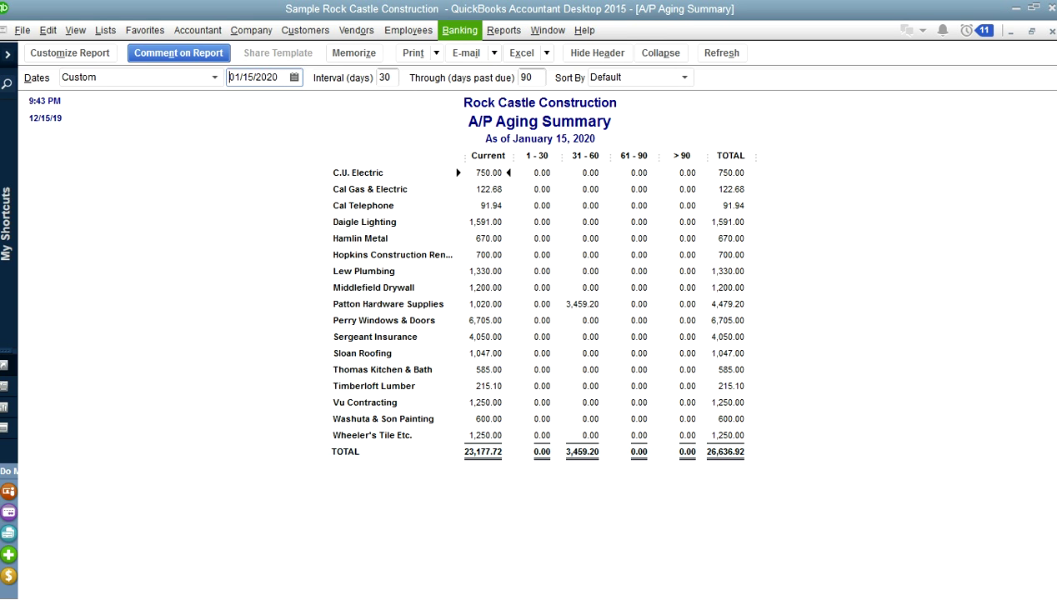
In the Vendor Center, list A Cheung Limited's transactions for all dates and select bill payment check 1560.
{"action": "left_click", "coordinate": [356, 30]}
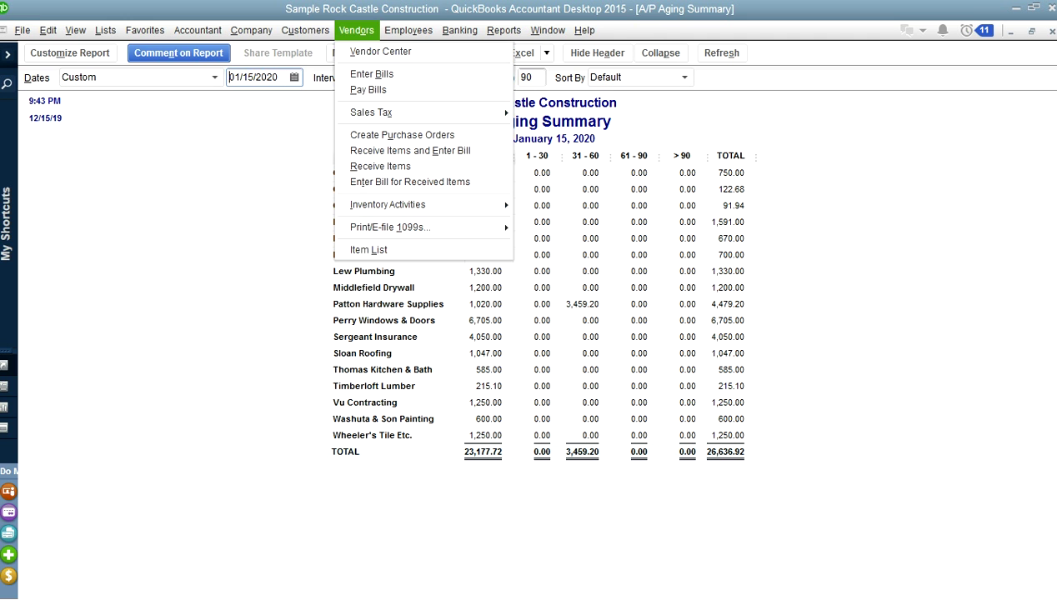
{"action": "left_click", "coordinate": [380, 51]}
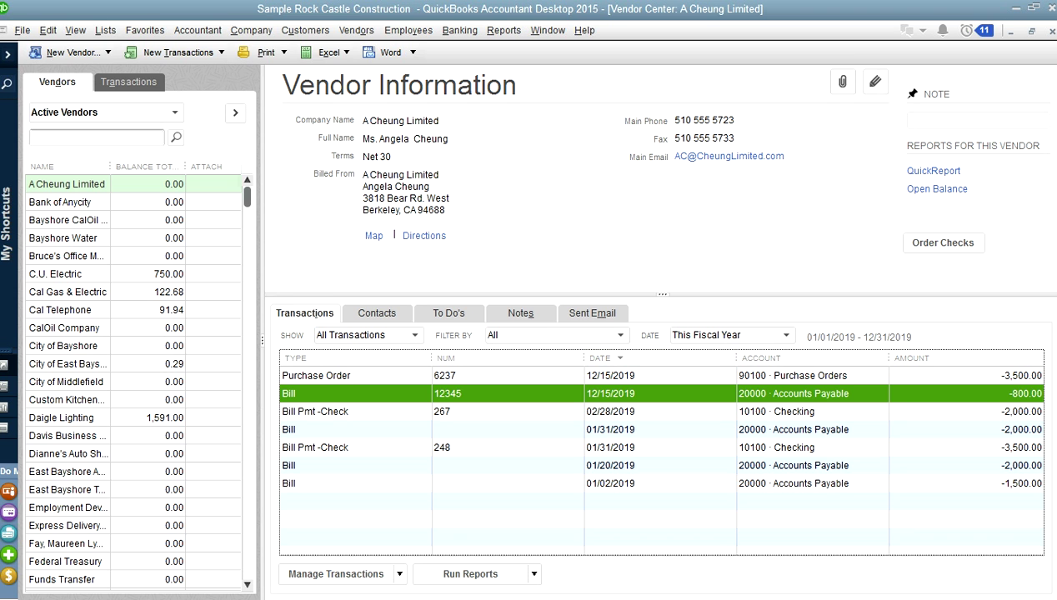
{"action": "left_click", "coordinate": [785, 335]}
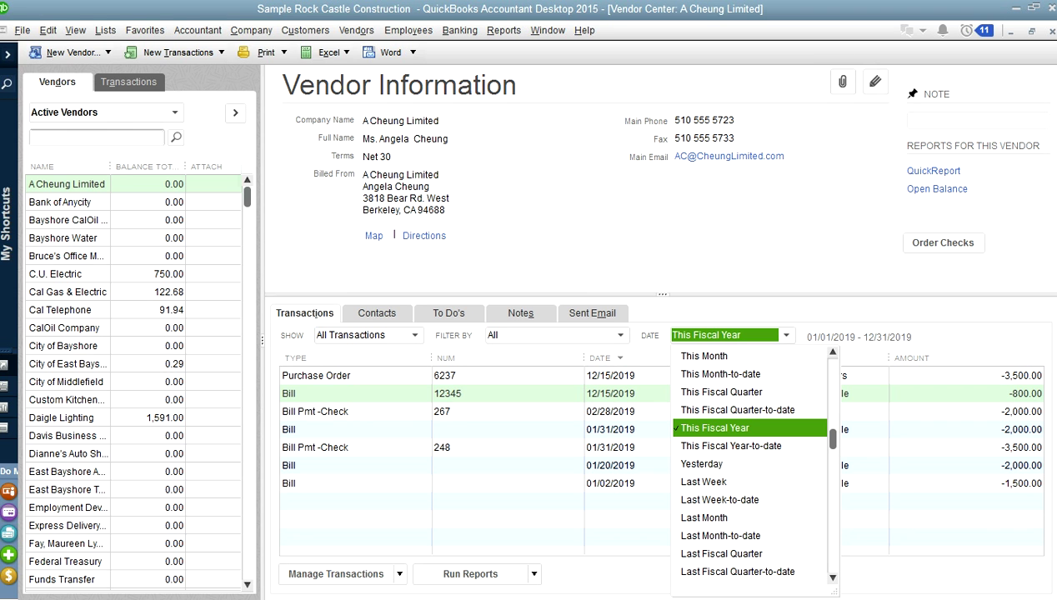
{"action": "left_click_drag", "start_coordinate": [832, 440], "coordinate": [832, 358]}
{"action": "left_click", "coordinate": [704, 356]}
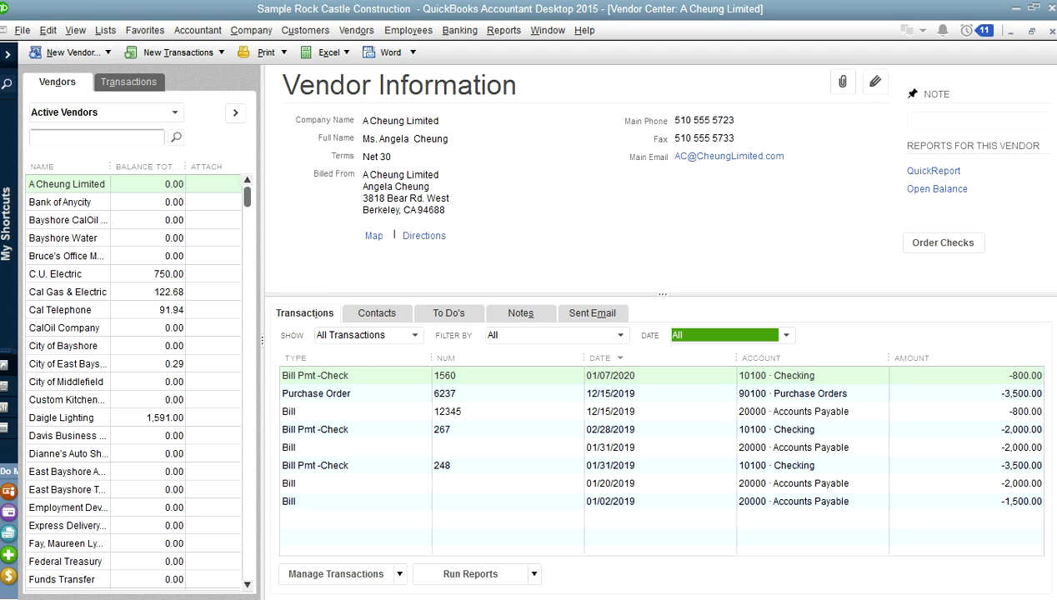
{"action": "left_click", "coordinate": [661, 393]}
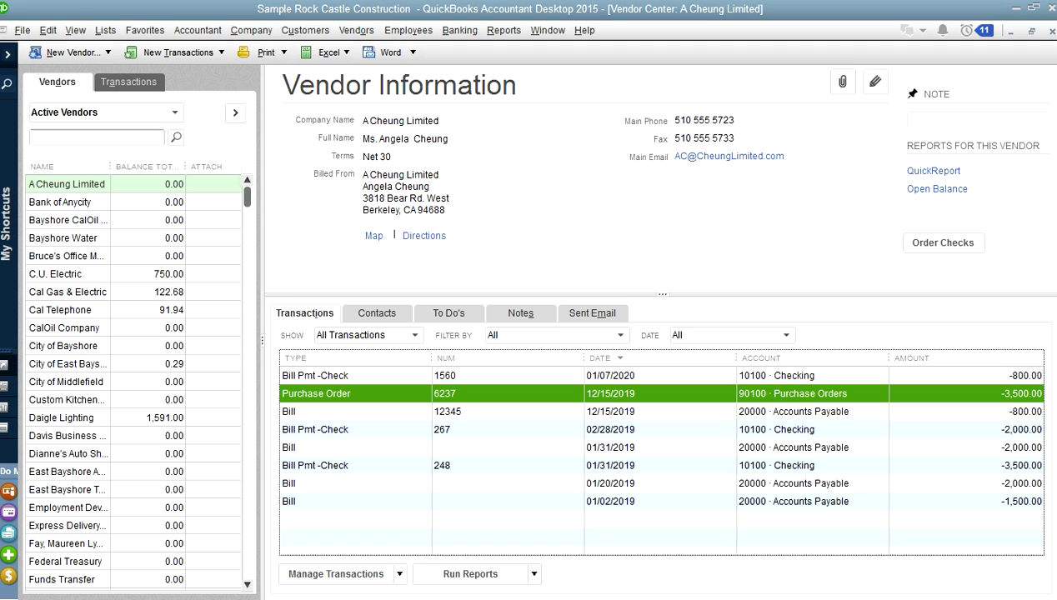
{"action": "left_click", "coordinate": [661, 375]}
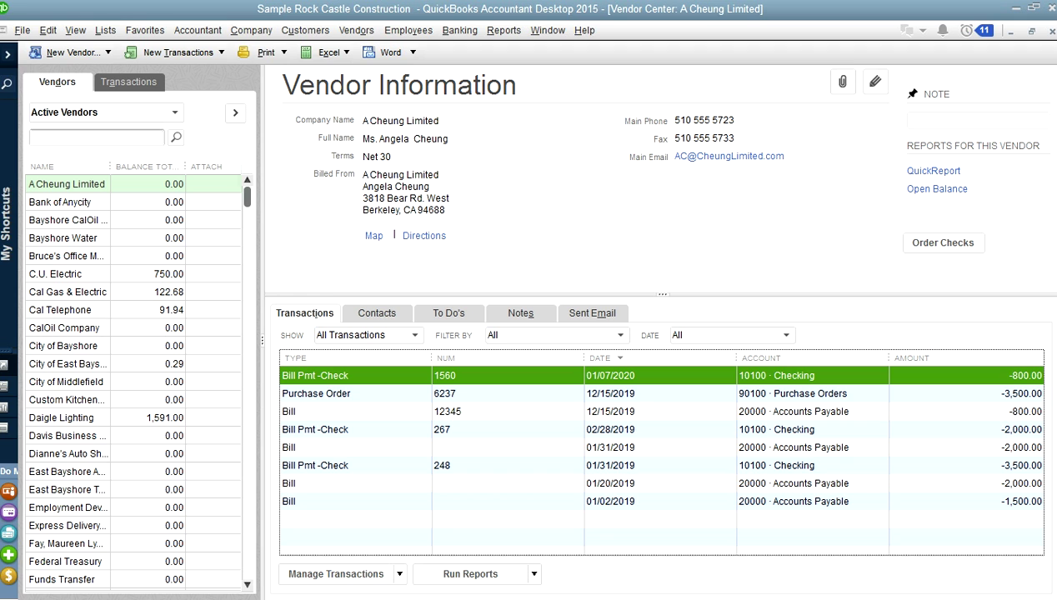
Compare bill 12345 with bill payment check 1560 by selecting each in A Cheung Limited's transaction list.
{"action": "left_click", "coordinate": [661, 411]}
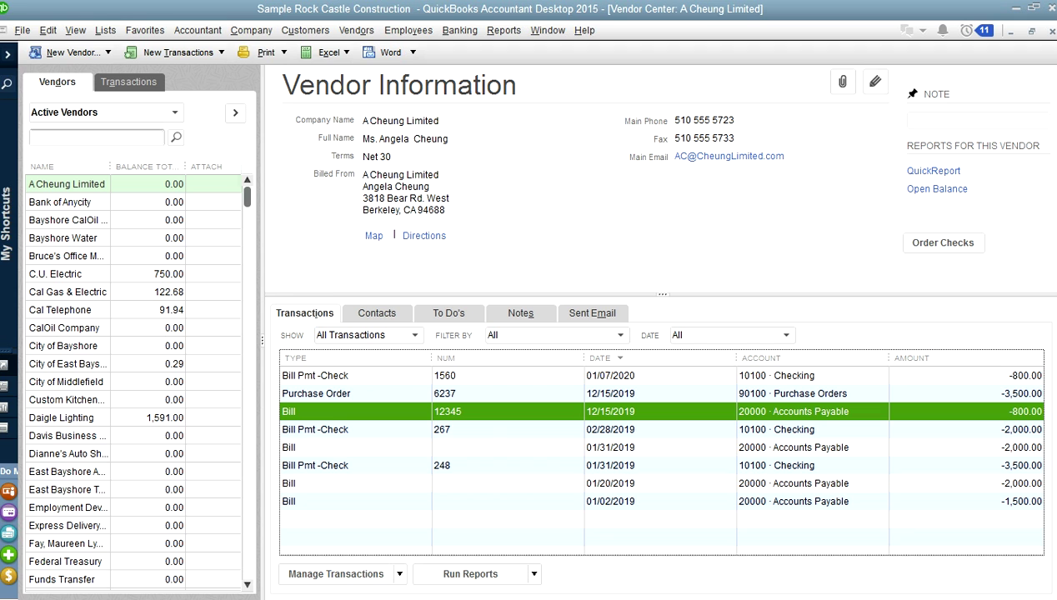
{"action": "left_click", "coordinate": [661, 375]}
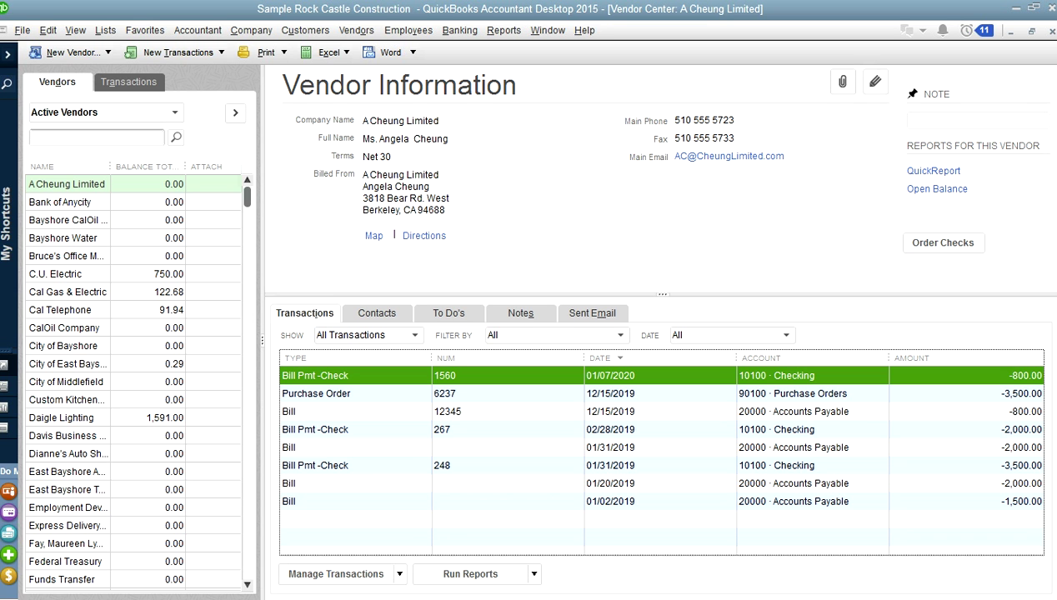
{"action": "key", "text": "Return"}
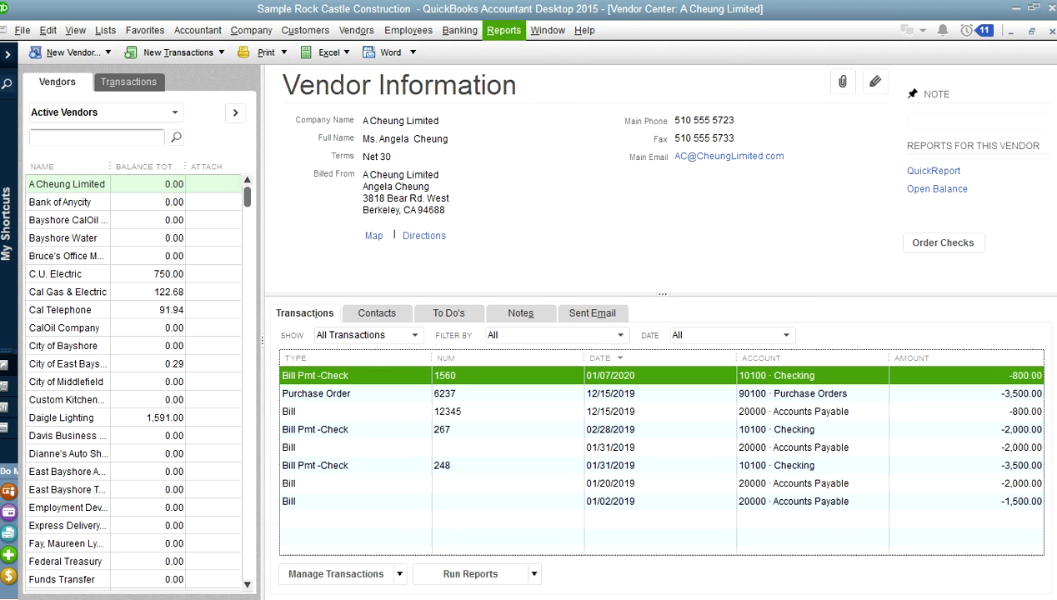
Run the standard Balance Sheet report and open the transactions behind the 10100 · Checking balance.
{"action": "left_click", "coordinate": [547, 30]}
{"action": "mouse_move", "coordinate": [504, 30]}
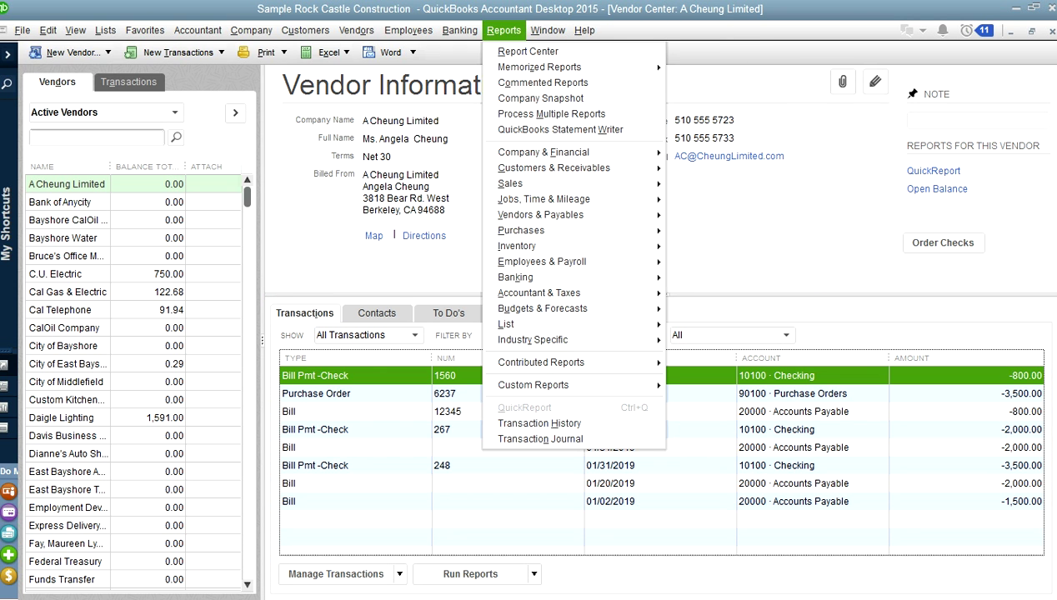
{"action": "mouse_move", "coordinate": [571, 152]}
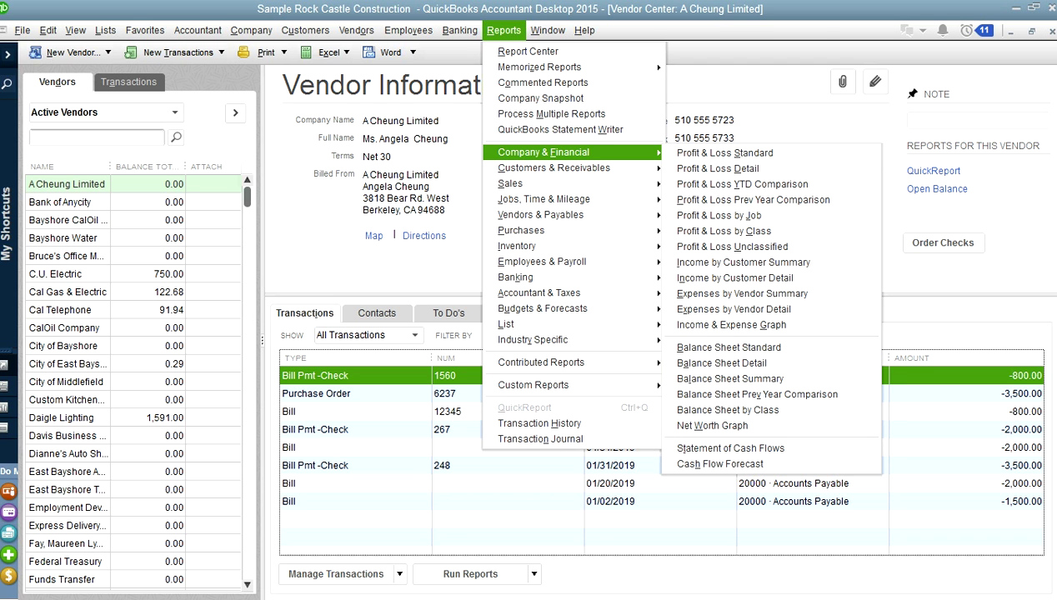
{"action": "key", "text": "Return"}
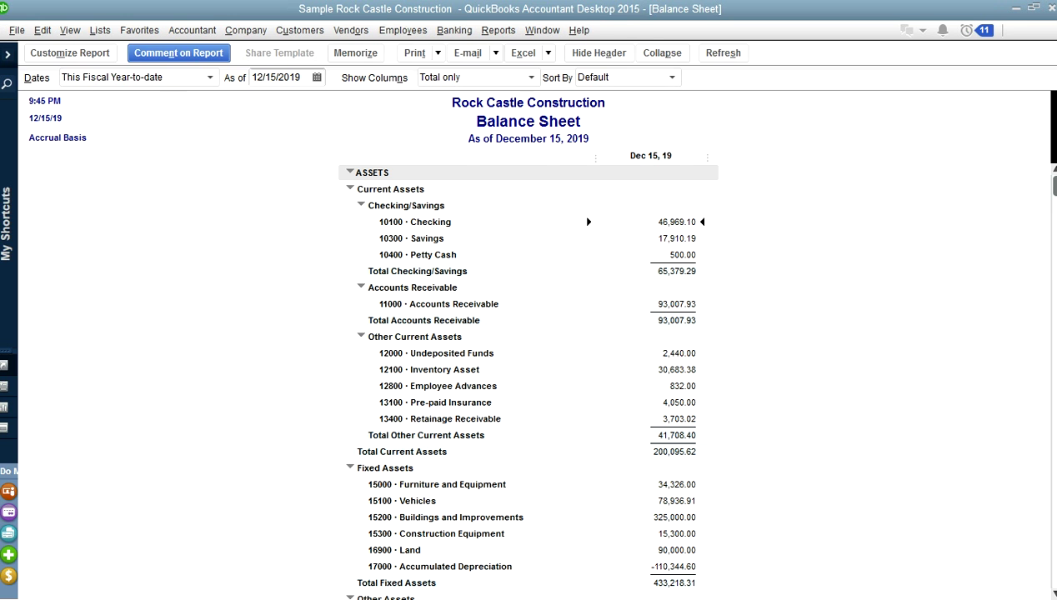
{"action": "double_click", "coordinate": [580, 218]}
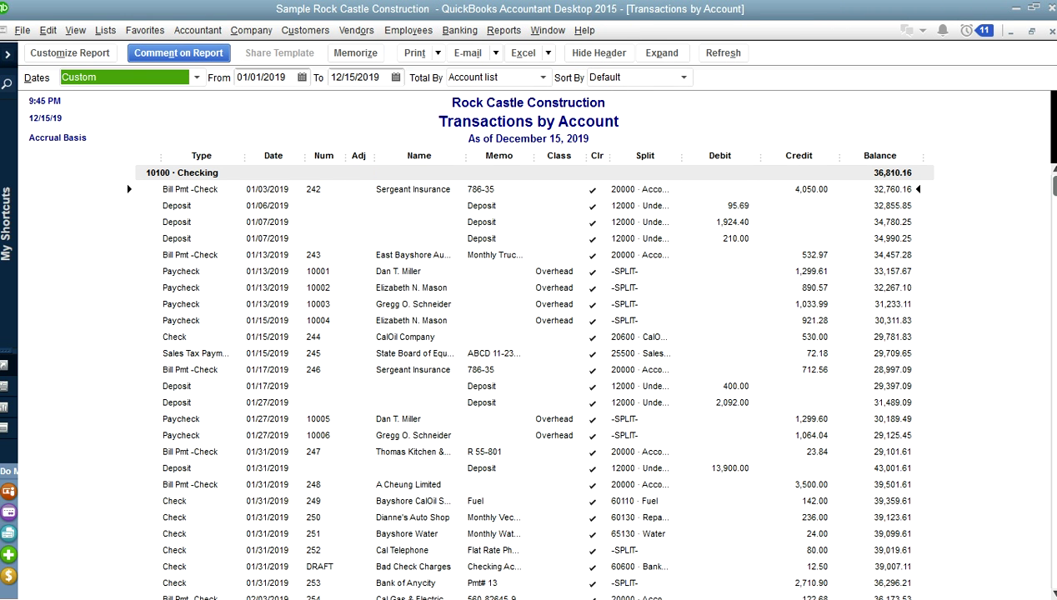
Set the end date of the Transactions by Account report to 01/31/2020.
{"action": "left_click", "coordinate": [396, 76]}
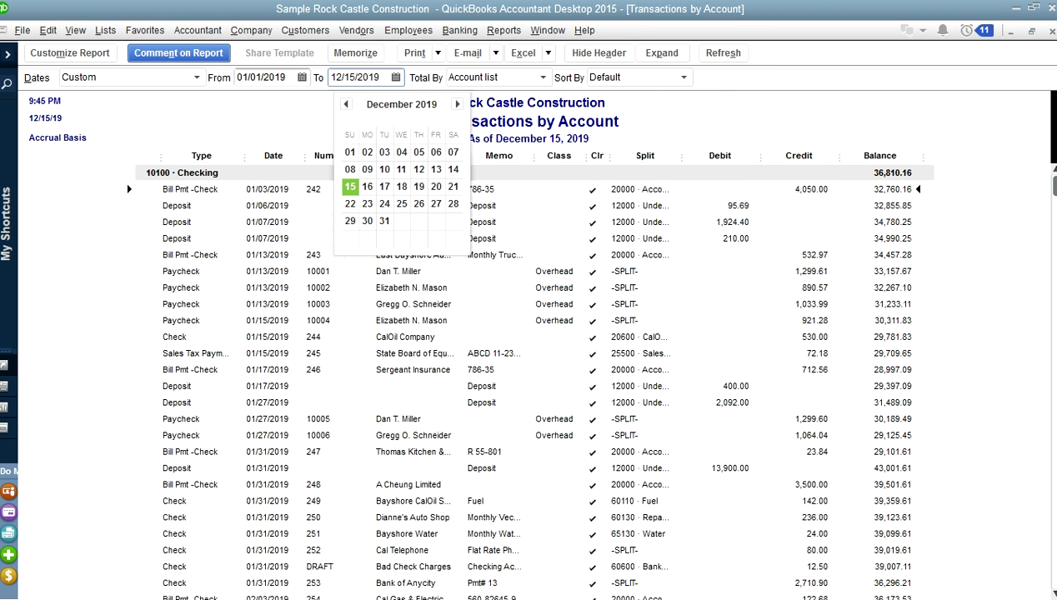
{"action": "left_click", "coordinate": [457, 104]}
{"action": "left_click", "coordinate": [436, 221]}
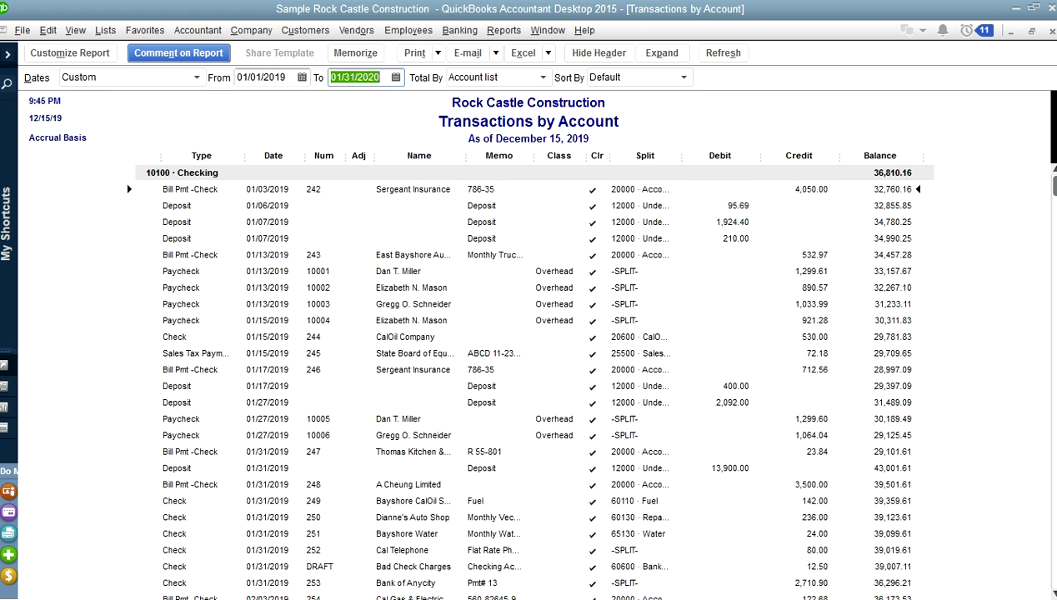
Find A Cheung Limited's bill payment check 1560 in the Checking transactions and widen the Split column to read its account.
{"action": "scroll", "coordinate": [533, 358], "scroll_direction": "down", "scroll_amount": 20}
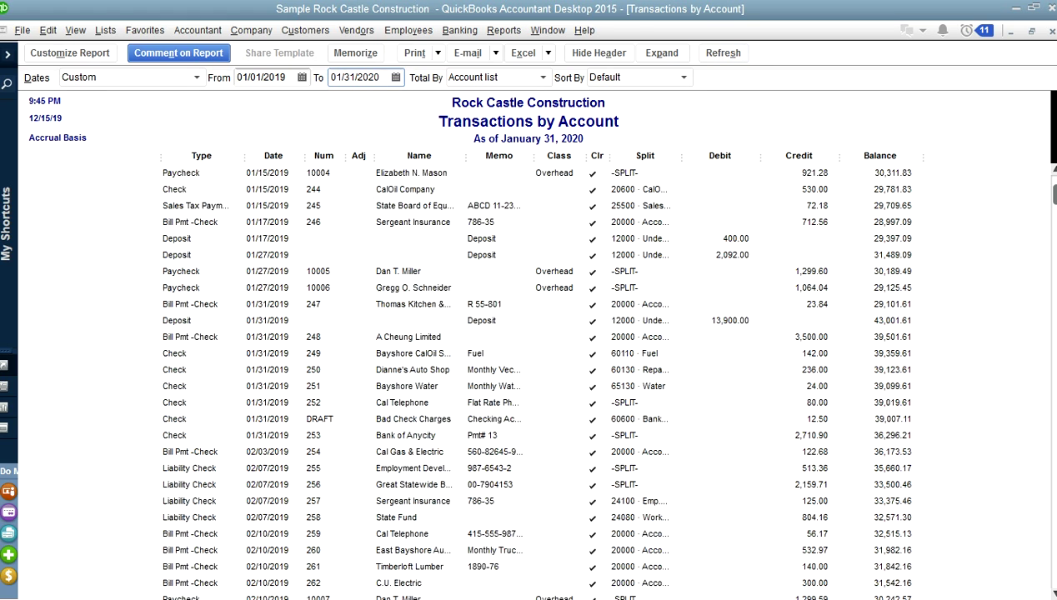
{"action": "scroll", "coordinate": [533, 358], "scroll_direction": "down", "scroll_amount": 20}
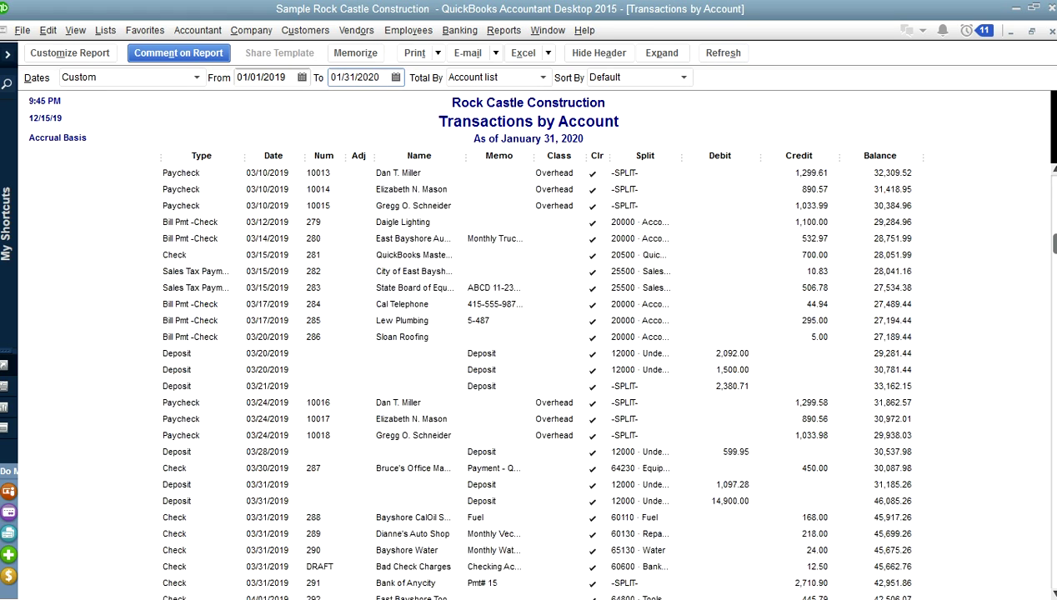
{"action": "scroll", "coordinate": [534, 359], "scroll_direction": "down", "scroll_amount": 15}
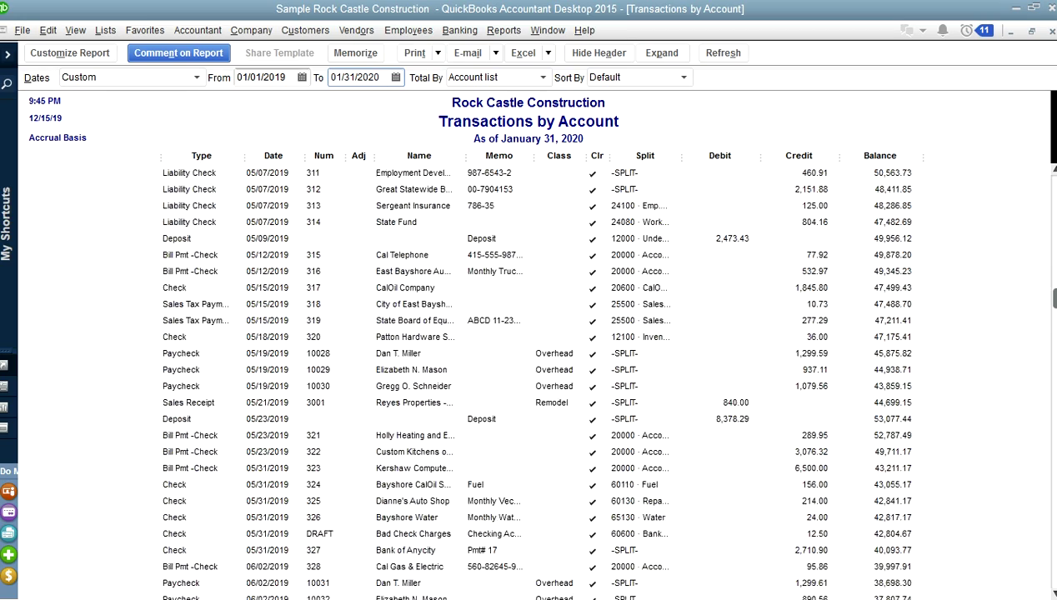
{"action": "scroll", "coordinate": [533, 359], "scroll_direction": "down", "scroll_amount": 20}
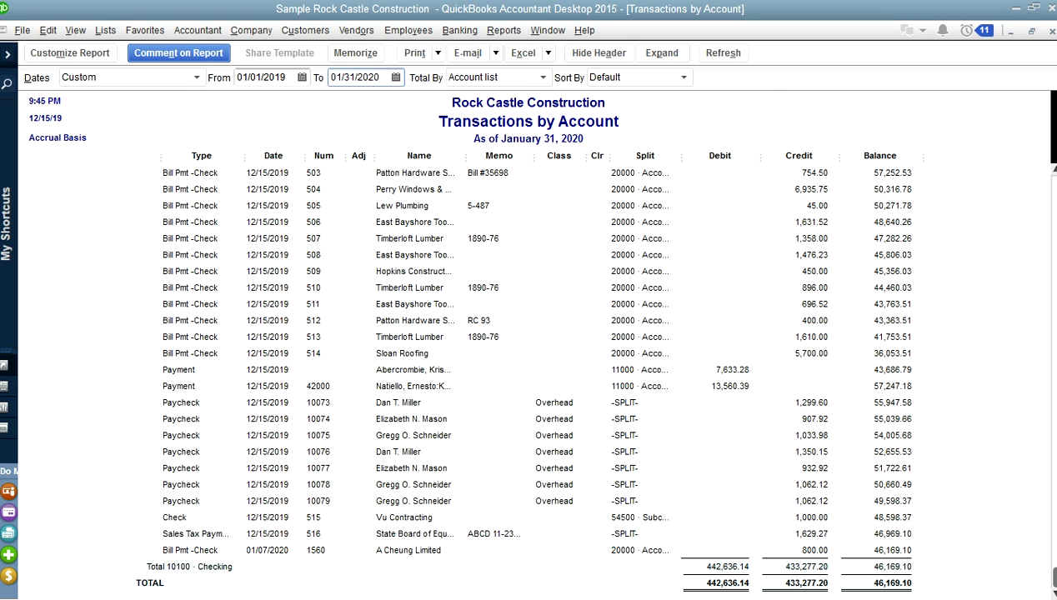
{"action": "mouse_move", "coordinate": [682, 156]}
{"action": "left_mouse_down"}
{"action": "mouse_move", "coordinate": [735, 156]}
{"action": "mouse_move", "coordinate": [700, 155]}
{"action": "left_mouse_up"}
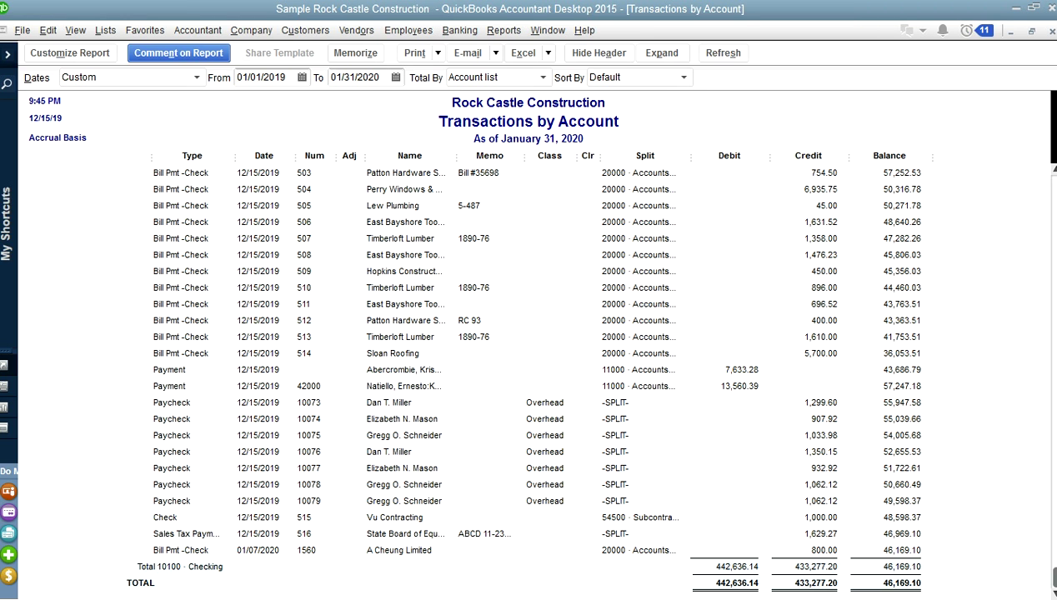
Switch from the Transactions by Account report back to the Home page.
{"action": "left_click", "coordinate": [548, 30]}
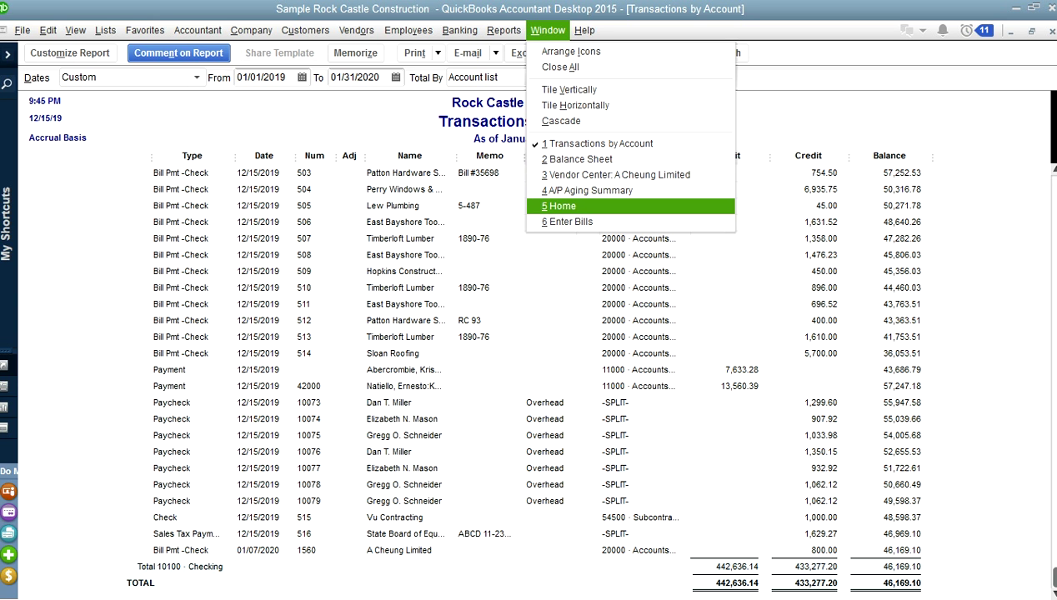
{"action": "key", "text": "Return"}
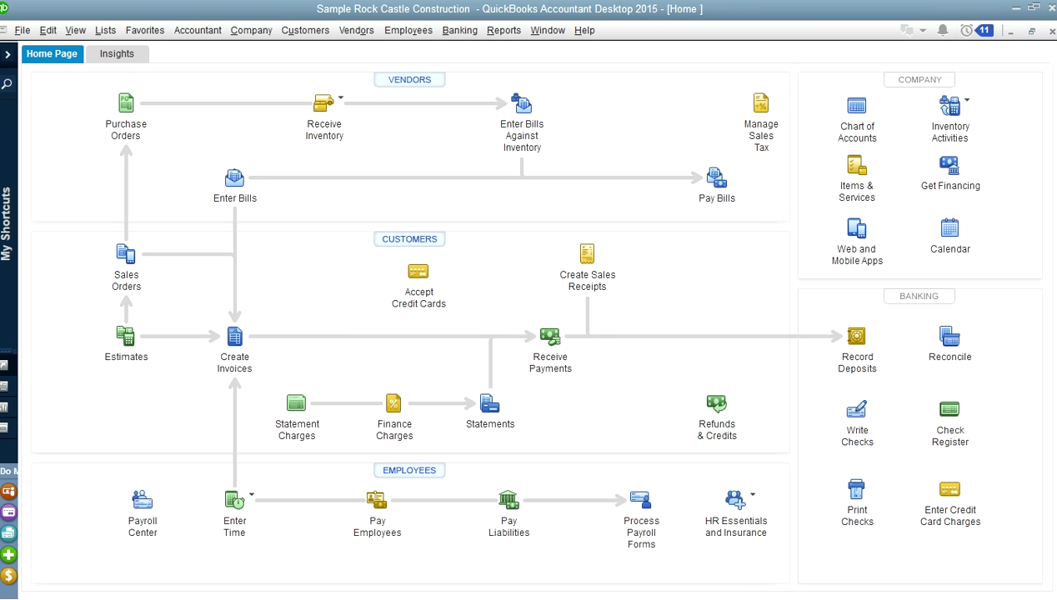